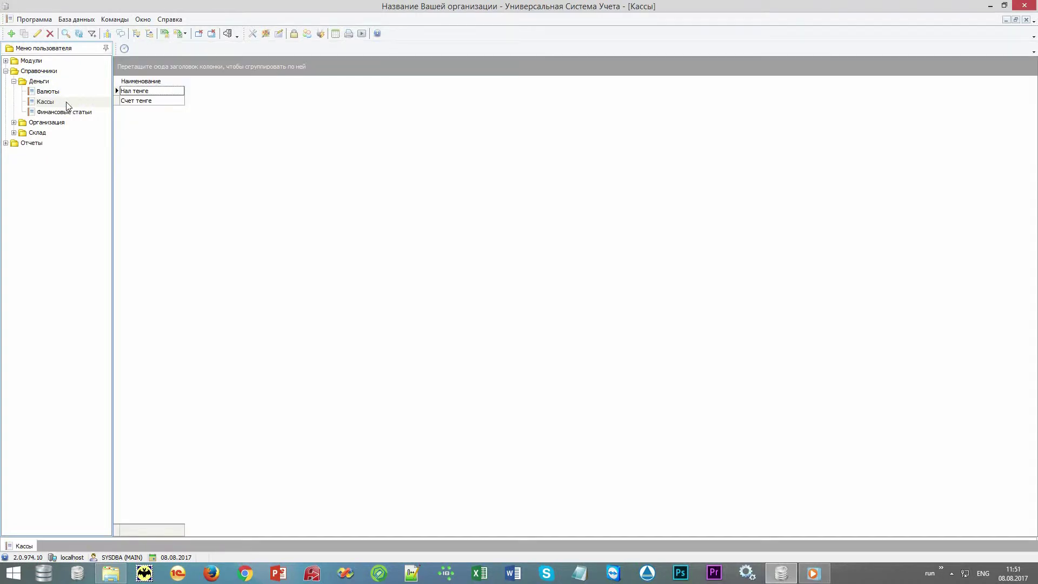
# - Open the Валюты, Финансовые статьи, Отделения and Сотрудники reference lists to view their contents
pyautogui.doubleClick(49, 92)
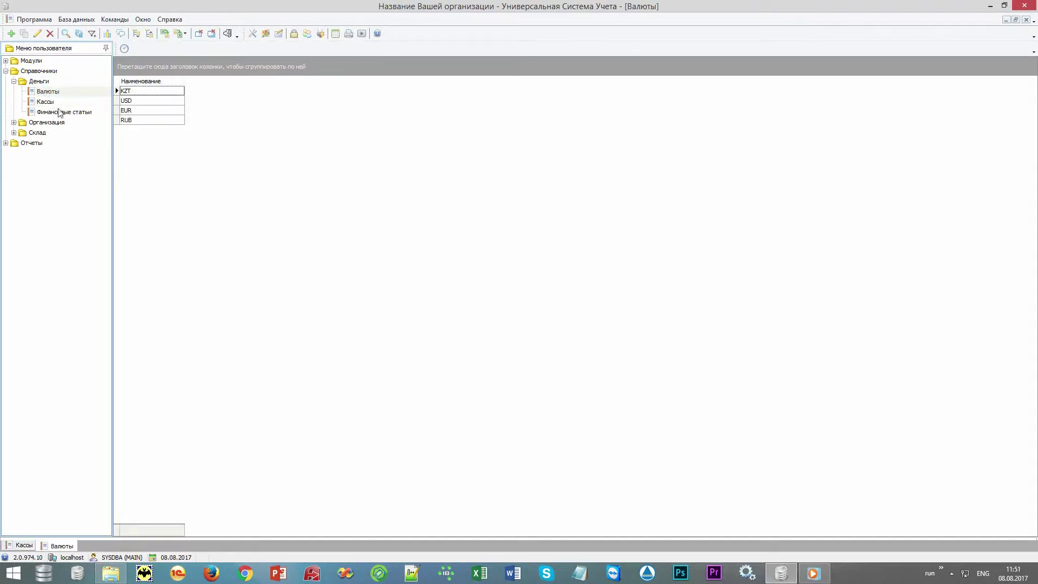
pyautogui.doubleClick(64, 112)
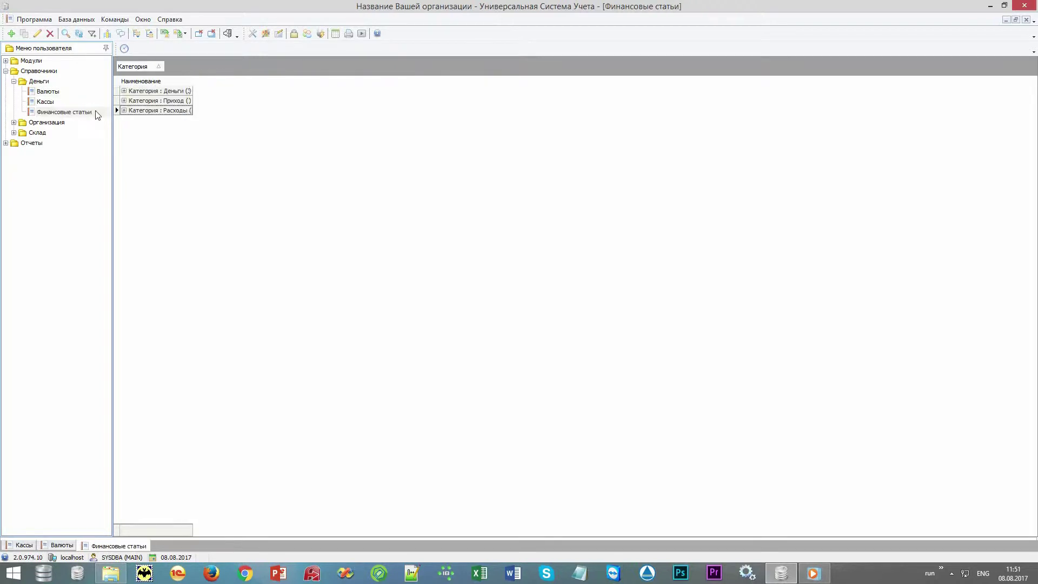
pyautogui.click(14, 122)
pyautogui.click(49, 133)
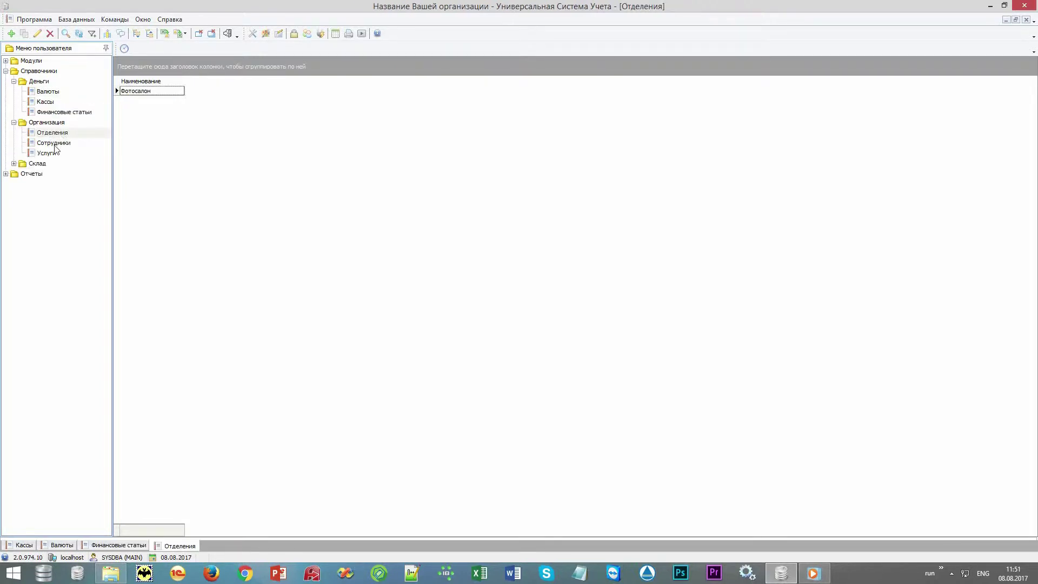
pyautogui.click(55, 144)
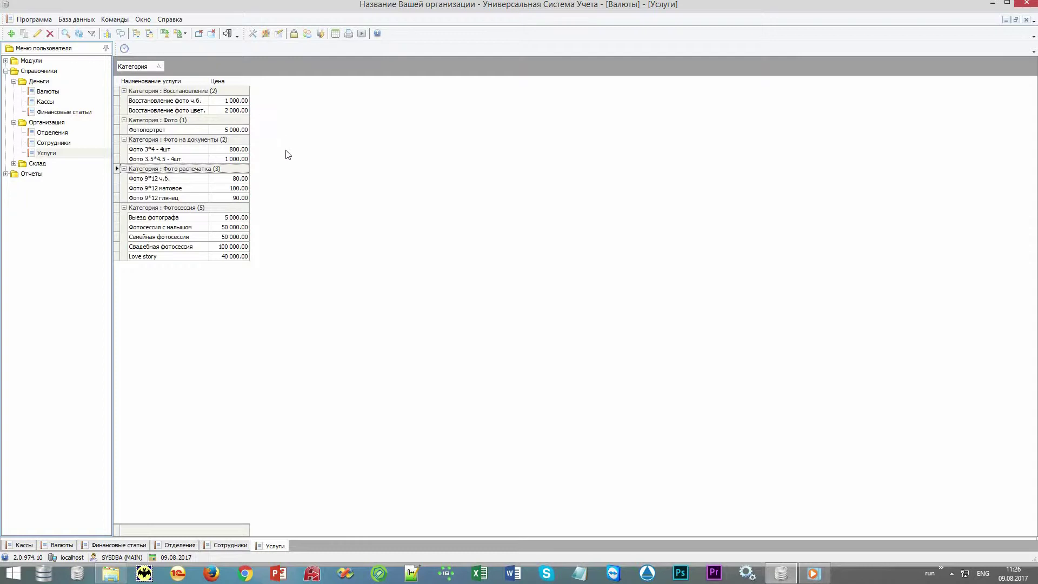
# - Search the service name column for entries beginning with "вы"
pyautogui.click(170, 187)
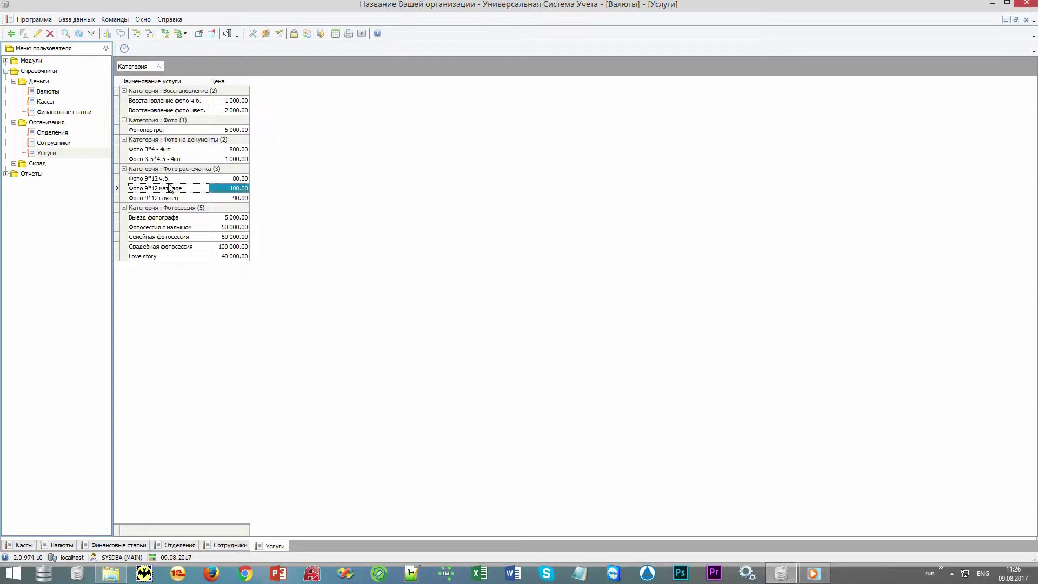
pyautogui.hotkey('alt', 'shift')
pyautogui.write('в')
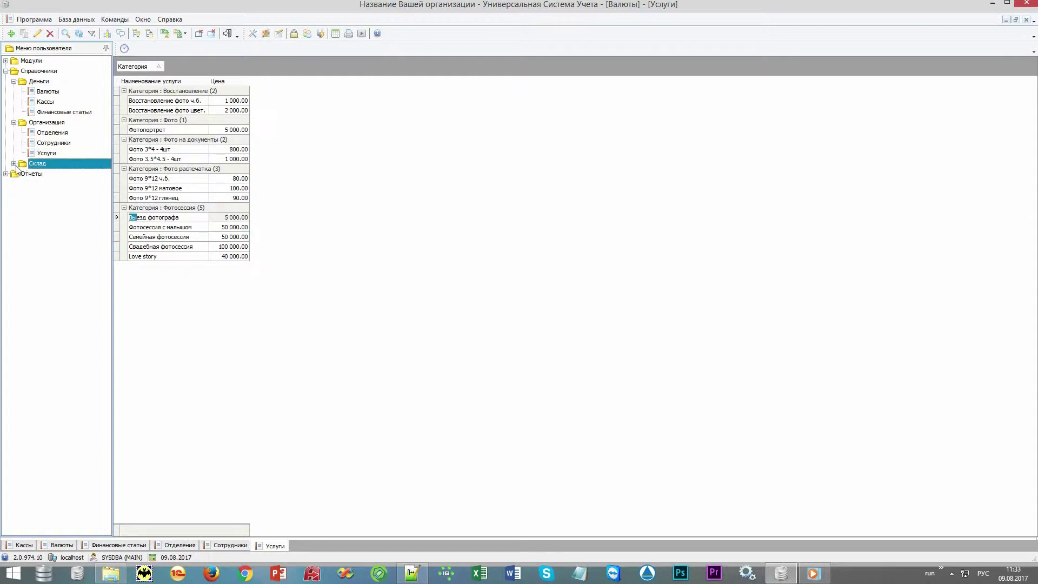
# - Open the warehouse Номенклатура reference list and expand all its product categories
pyautogui.click(14, 163)
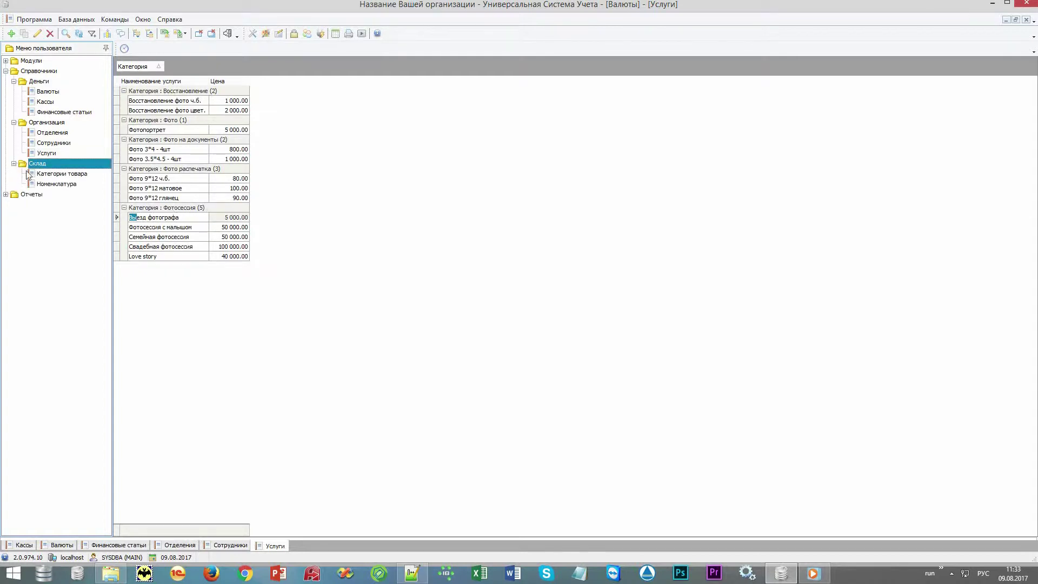
pyautogui.click(56, 184)
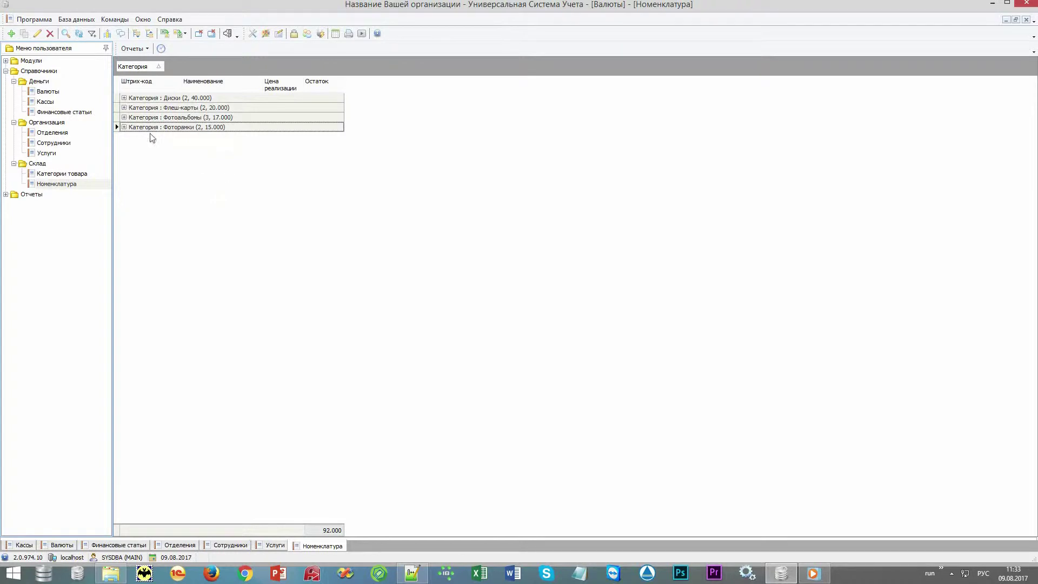
pyautogui.press('KP_Multiply')
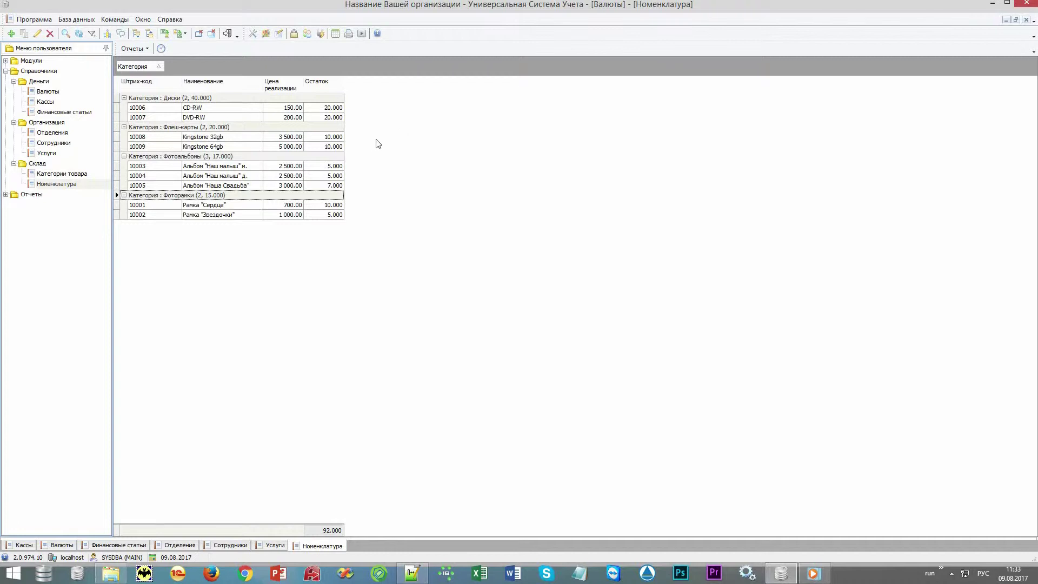
# - Generate the Карточка товара report for DVD-RW for the period 01.05.2017 to 09.08.2017
pyautogui.click(162, 118)
pyautogui.click(134, 49)
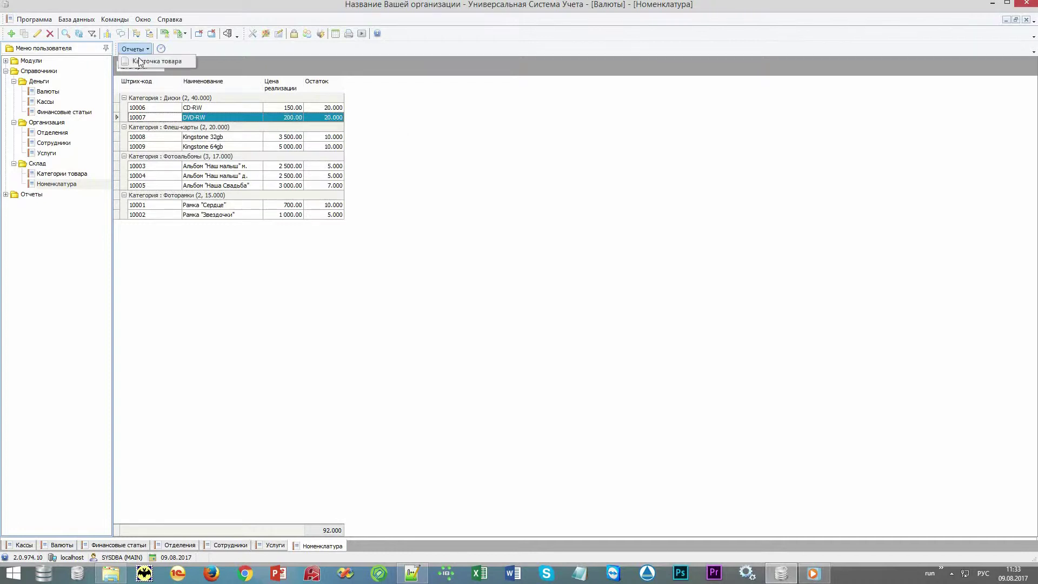
pyautogui.click(173, 62)
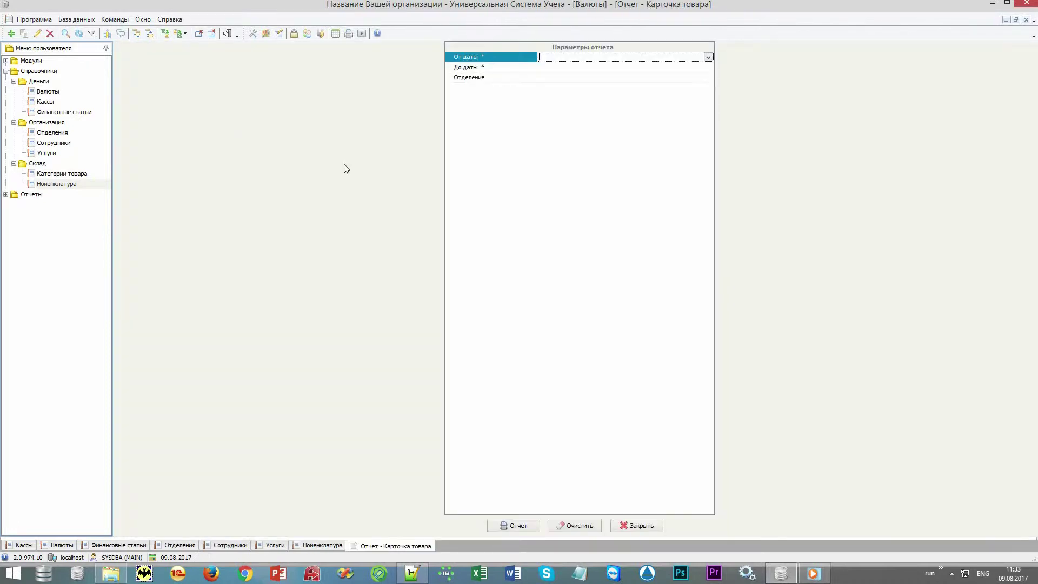
pyautogui.click(708, 57)
pyautogui.click(554, 67)
pyautogui.click(554, 67)
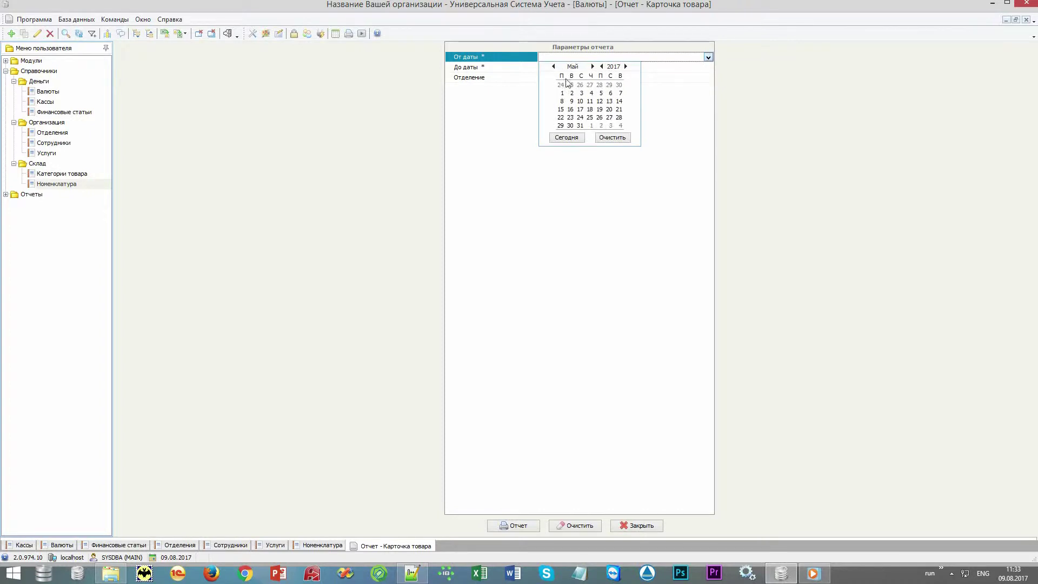
pyautogui.click(561, 85)
pyautogui.click(709, 67)
pyautogui.click(708, 67)
pyautogui.click(567, 148)
pyautogui.click(518, 527)
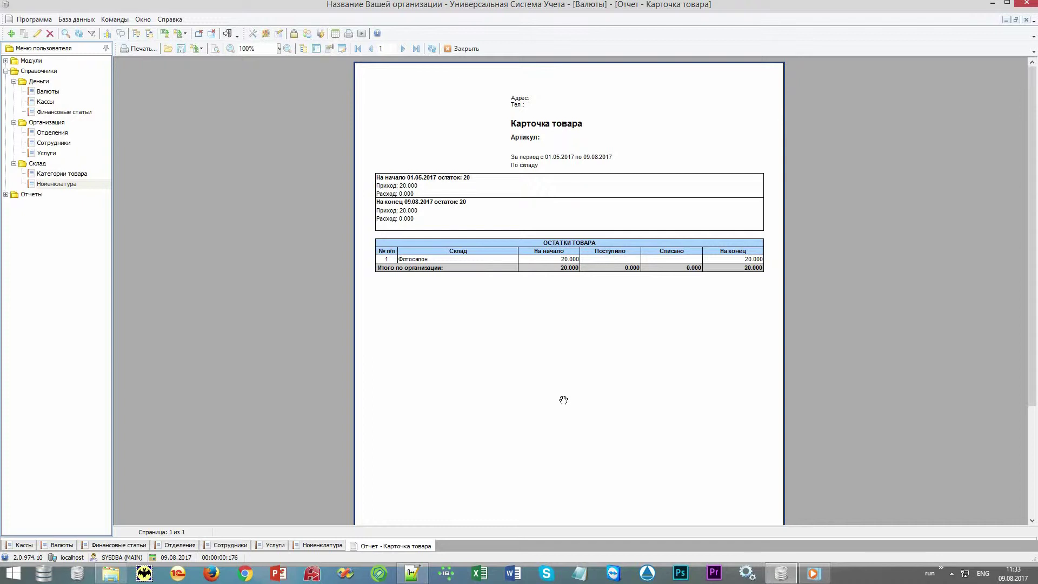
# - Close the report and all other open windows
pyautogui.click(323, 547)
pyautogui.rightClick(324, 547)
pyautogui.click(346, 528)
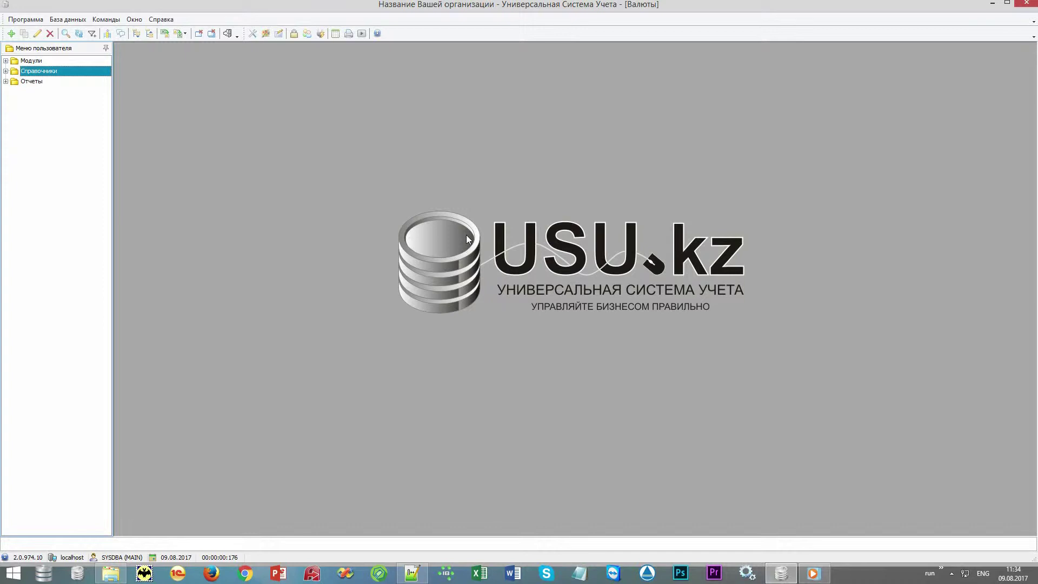
# - Open the Заказы module in the Организация group of Модули
pyautogui.click(25, 61)
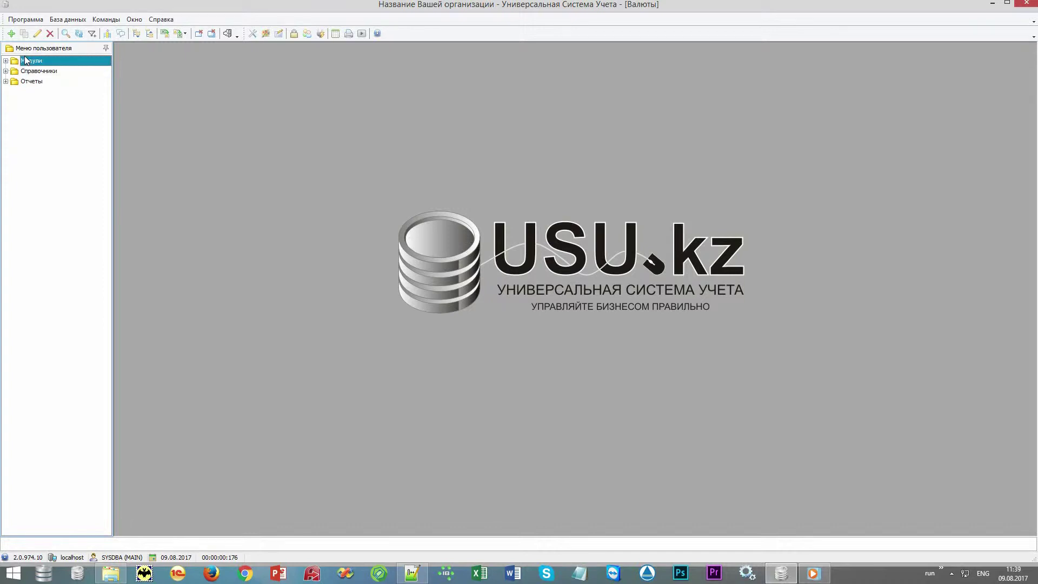
pyautogui.click(6, 60)
pyautogui.click(14, 71)
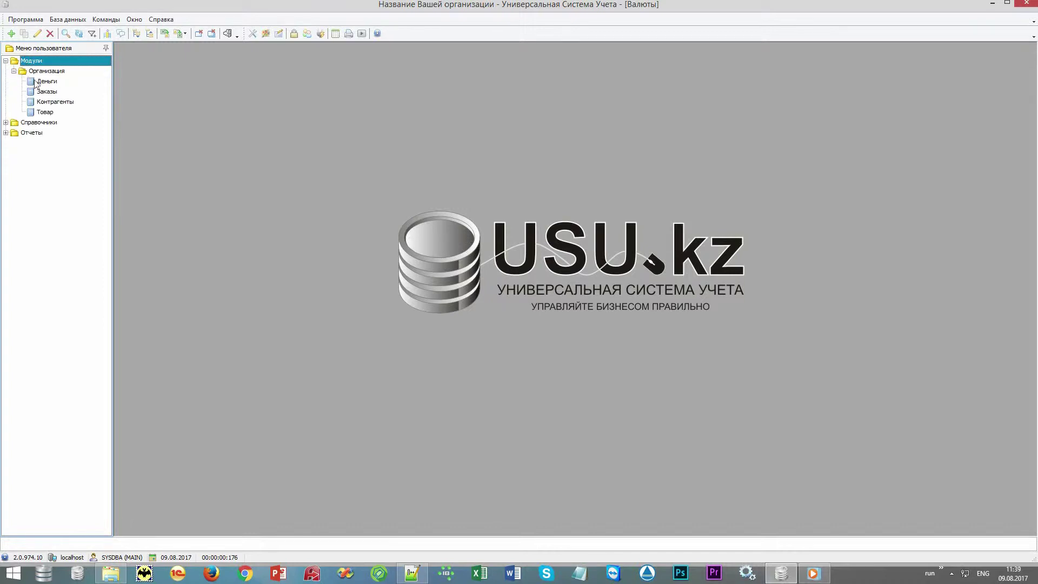
pyautogui.doubleClick(56, 92)
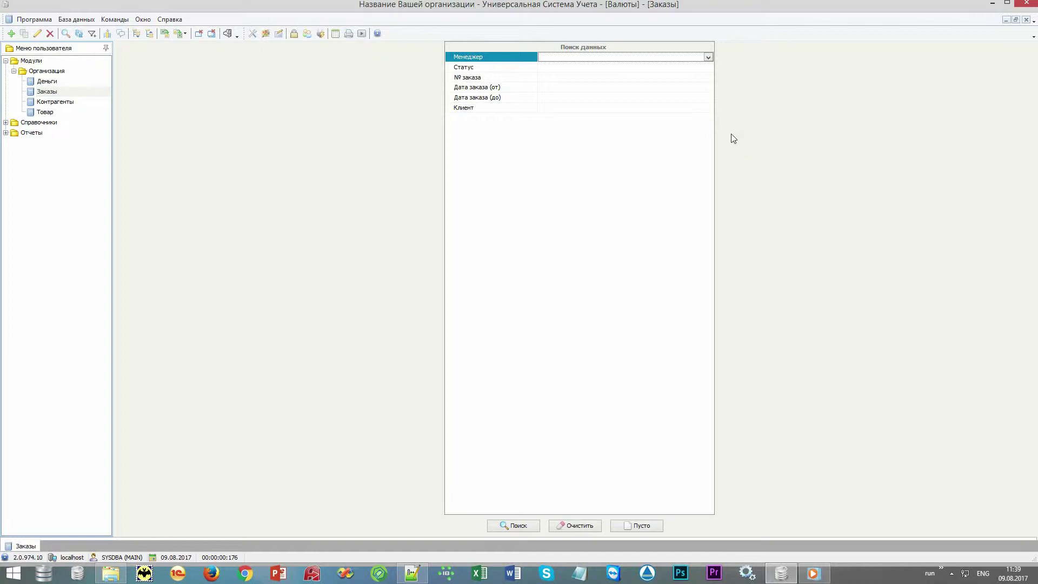
# - Go through the order search fields, clear the criteria and run the search for all orders
pyautogui.click(646, 97)
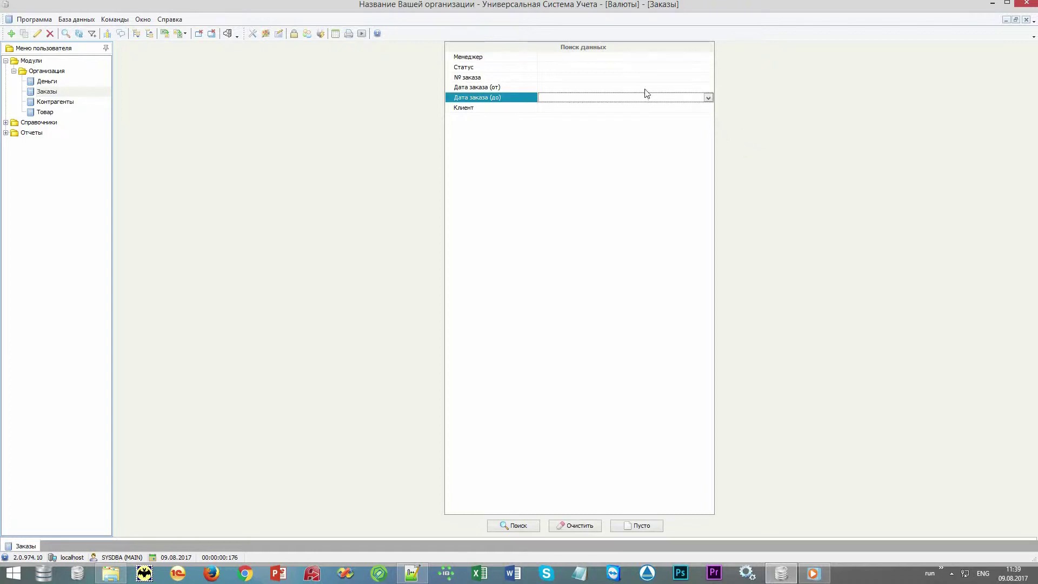
pyautogui.click(645, 88)
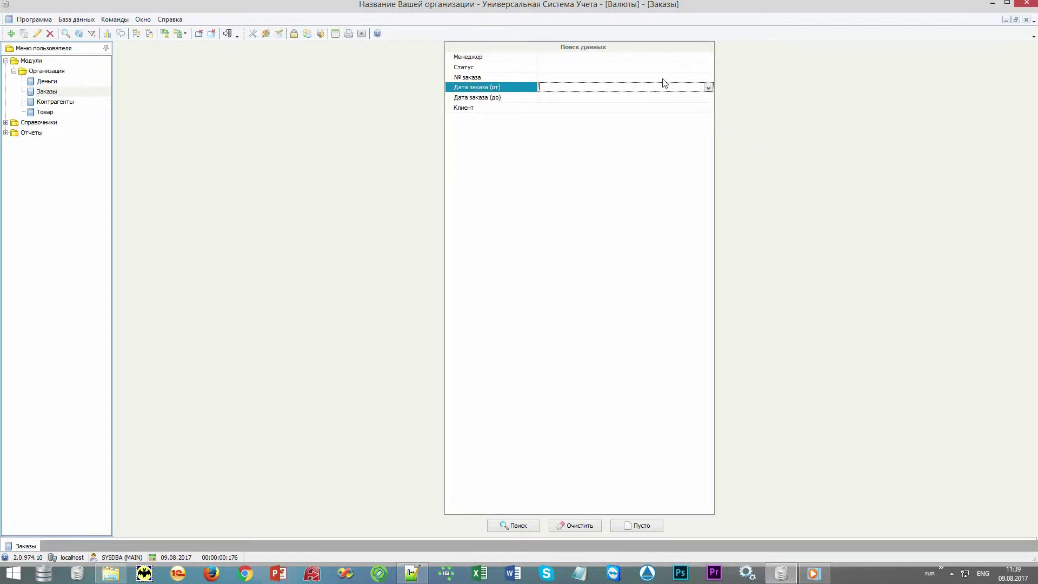
pyautogui.click(650, 107)
pyautogui.click(658, 57)
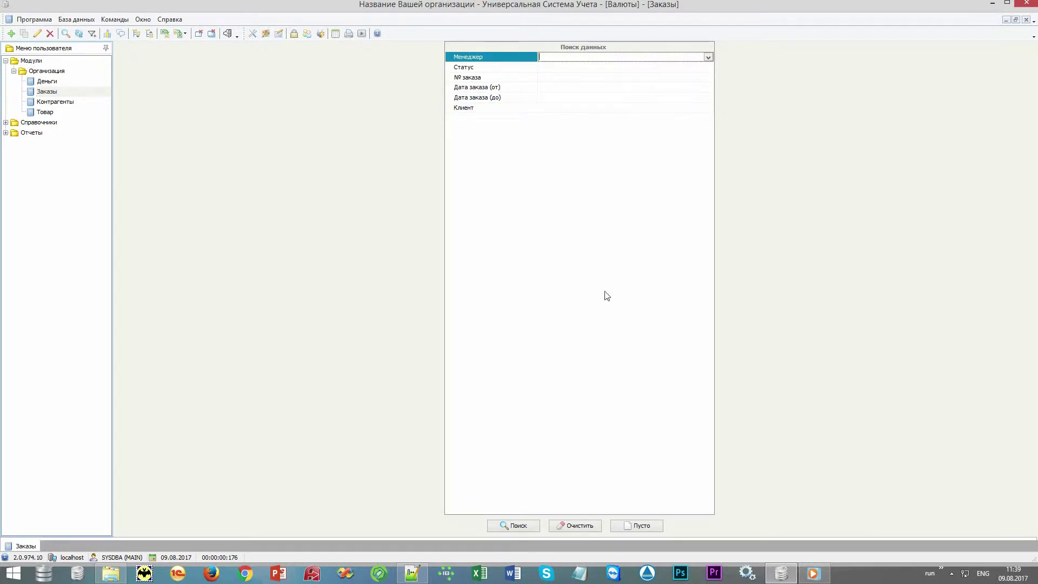
pyautogui.click(579, 527)
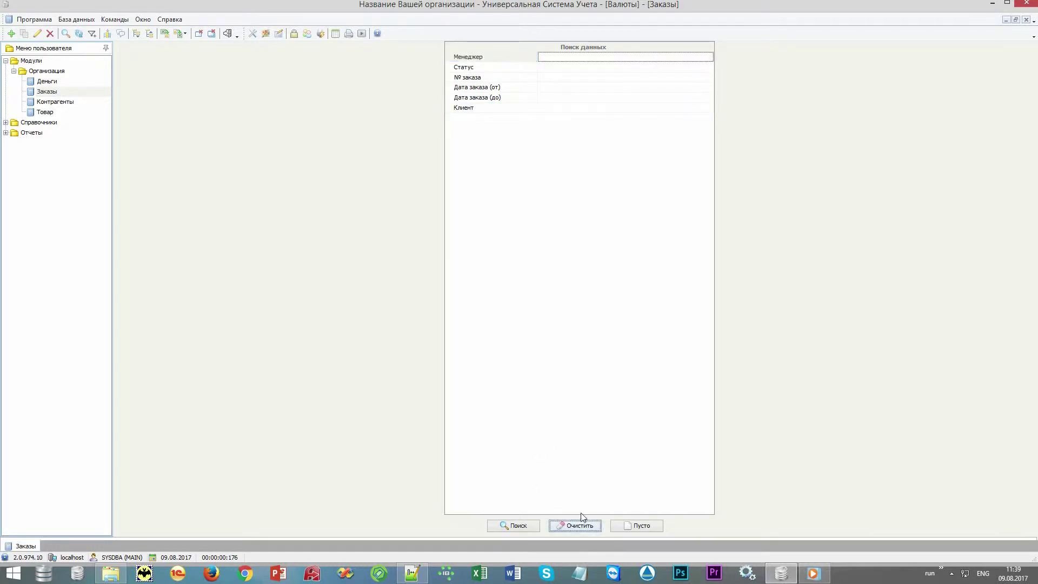
pyautogui.click(514, 525)
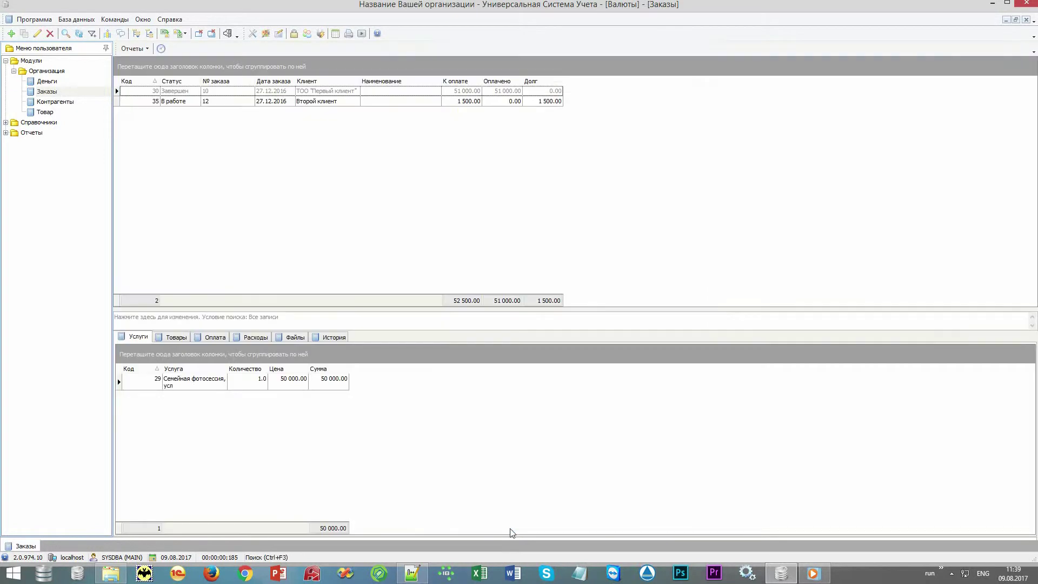
# - Start adding a new order and go through its manager, status and order date fields, keeping the default values
pyautogui.rightClick(444, 234)
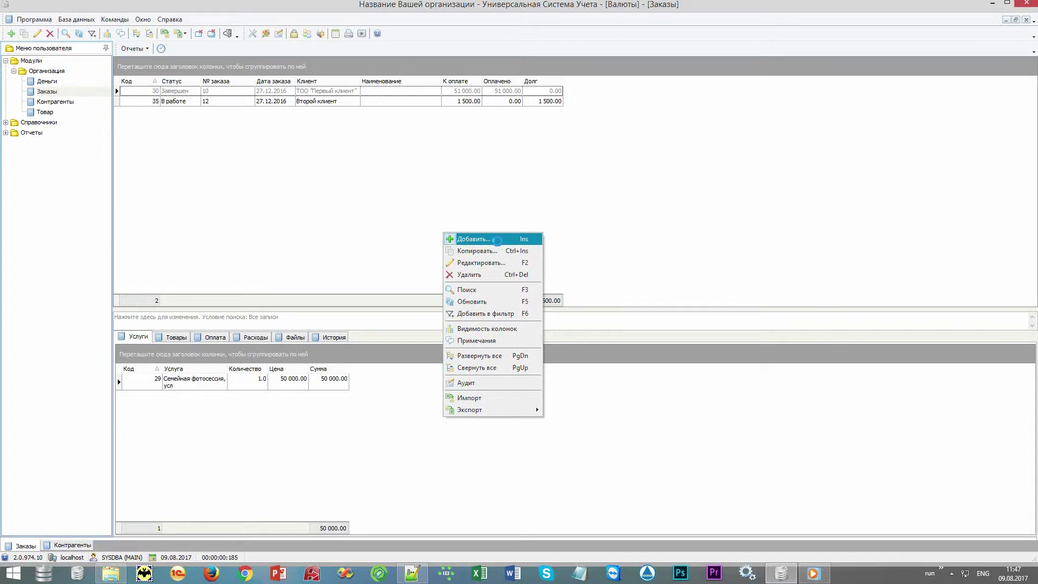
pyautogui.click(496, 239)
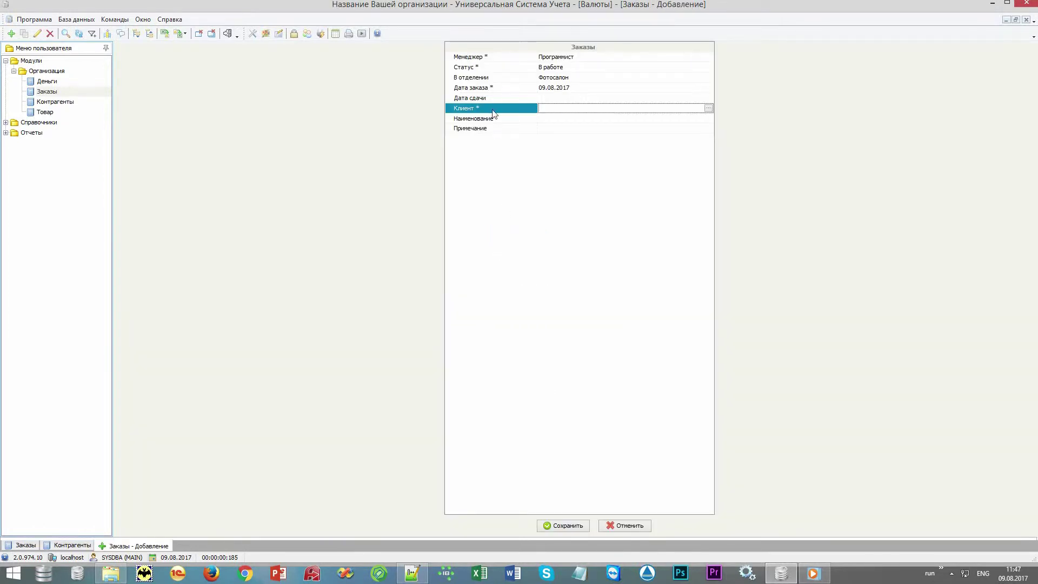
pyautogui.click(509, 58)
pyautogui.click(509, 67)
pyautogui.click(511, 89)
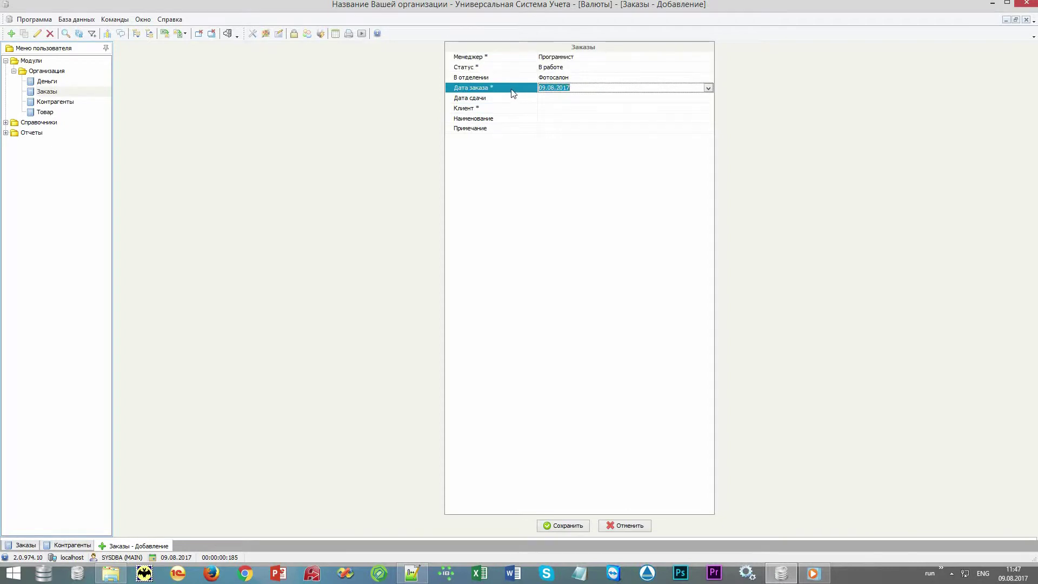
pyautogui.click(574, 67)
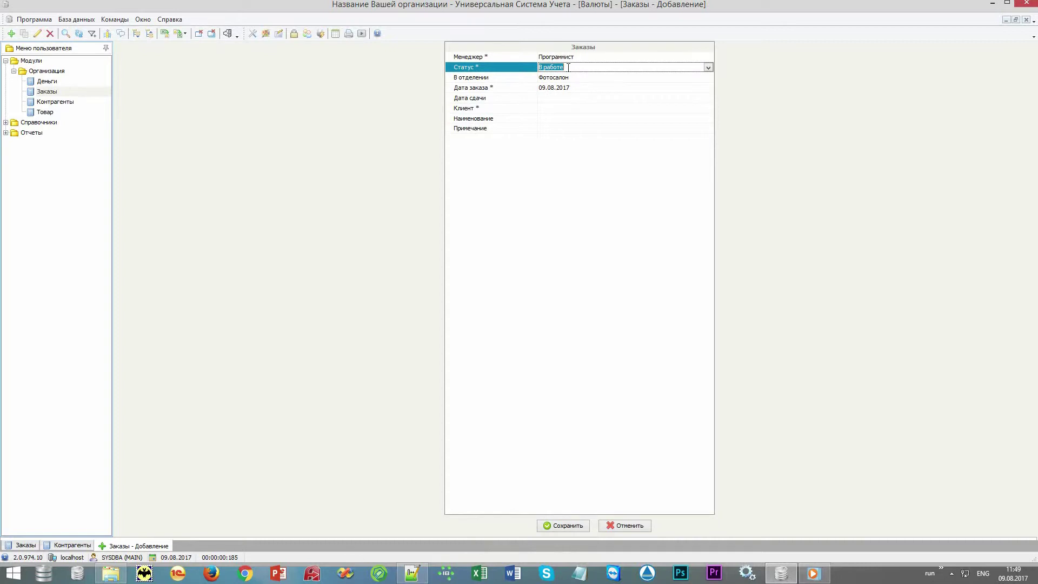
pyautogui.click(594, 57)
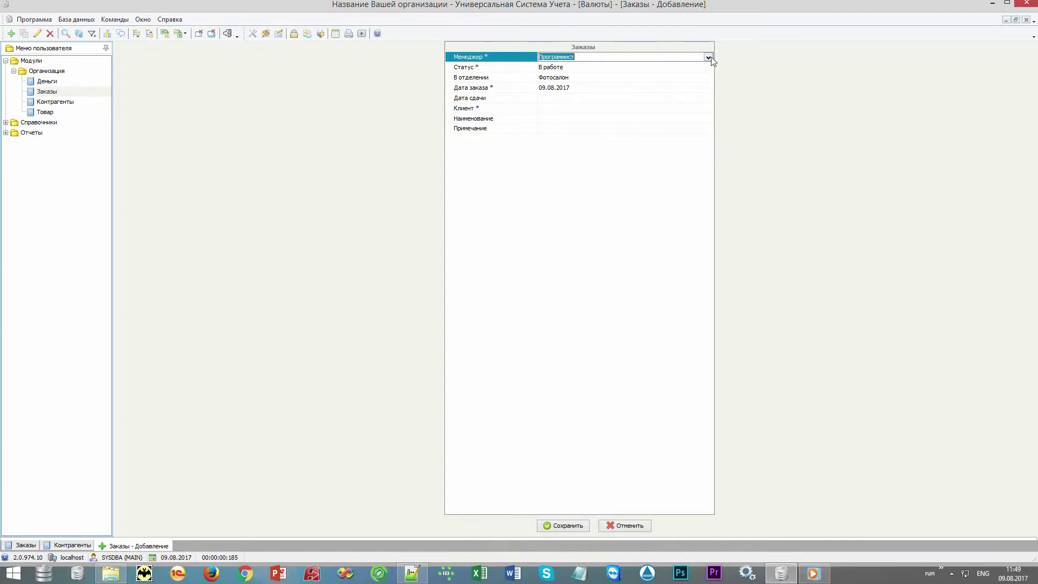
pyautogui.click(708, 58)
pyautogui.click(709, 58)
# - Set the new order's Дата сдачи to 09.08.2017 and clear it again
pyautogui.click(623, 98)
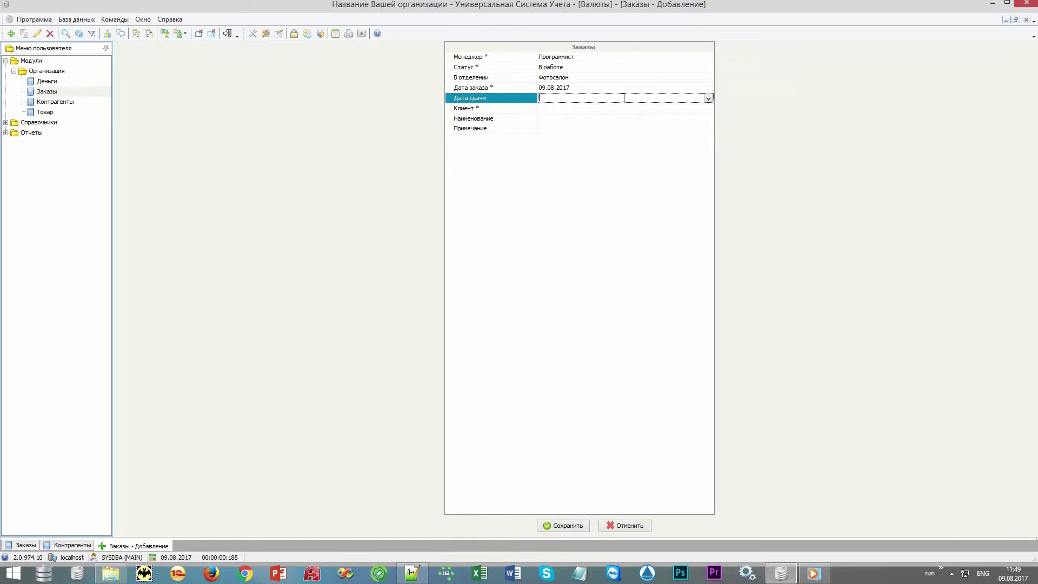
pyautogui.click(708, 98)
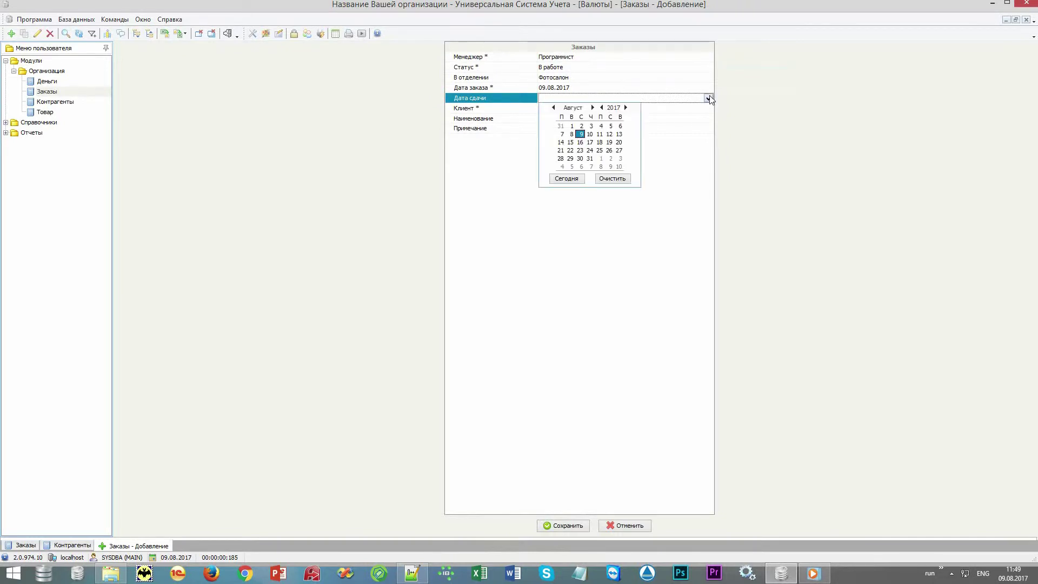
pyautogui.click(571, 179)
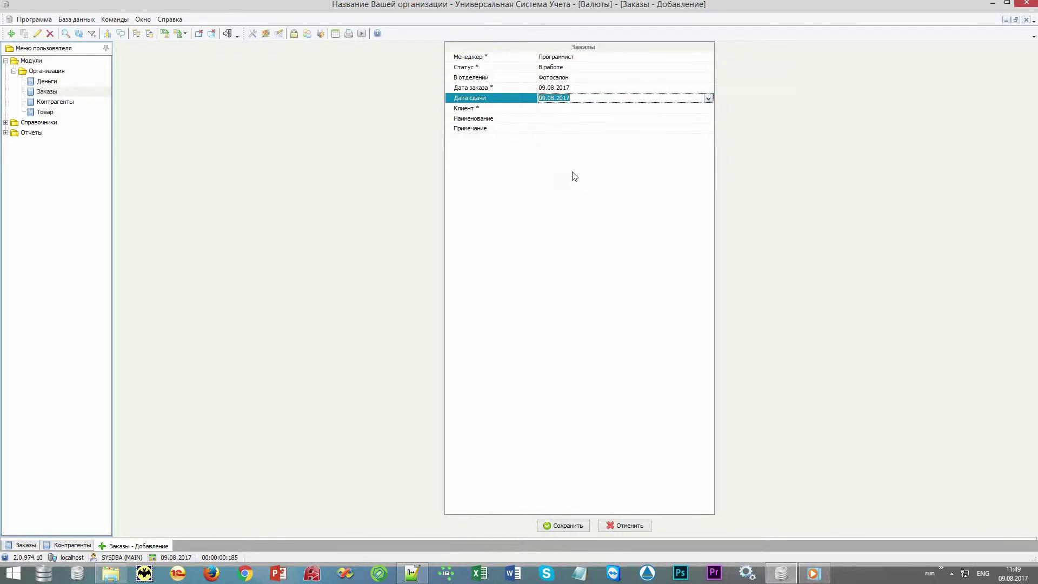
pyautogui.press('BackSpace')
# - Open the counterparty list from the order's Клиент field and go through the records' name, contact person and phone columns
pyautogui.click(642, 108)
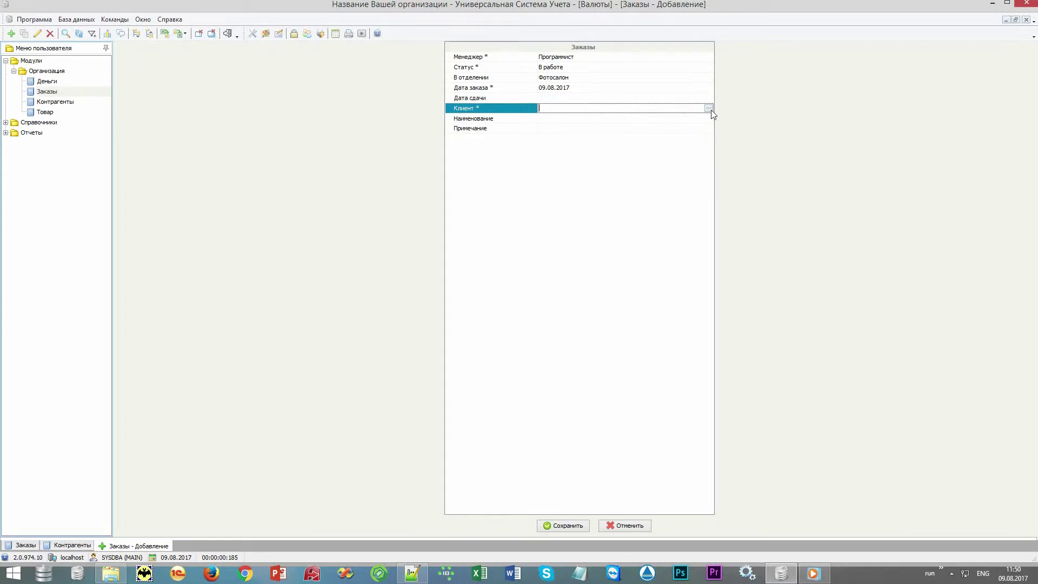
pyautogui.click(708, 108)
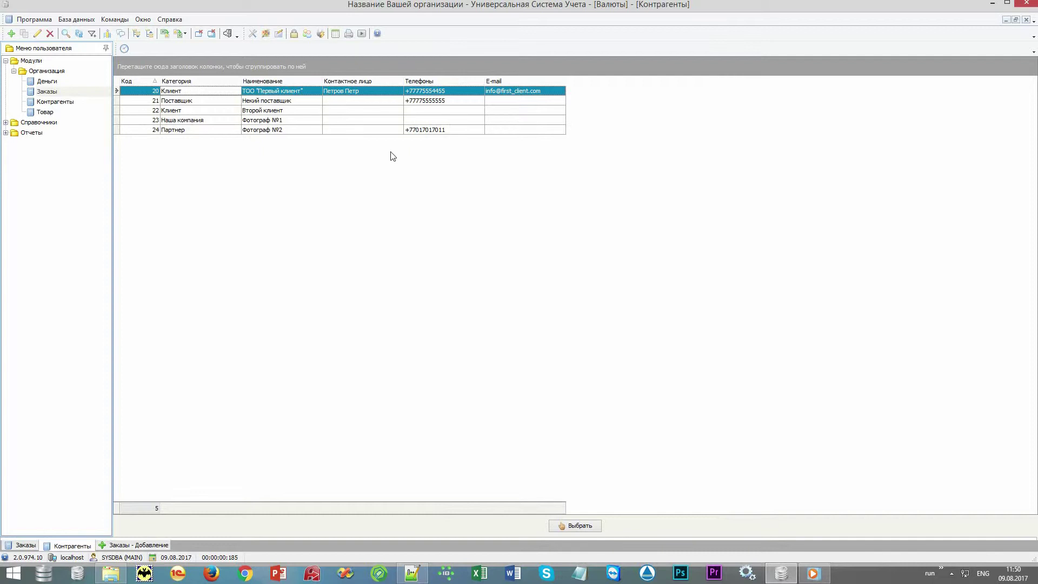
pyautogui.click(275, 103)
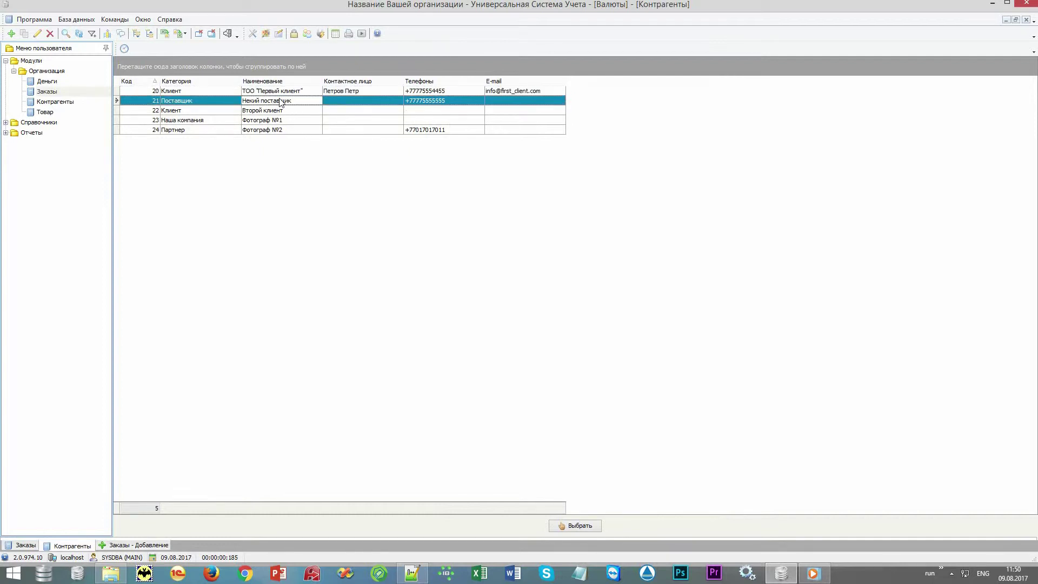
pyautogui.click(290, 92)
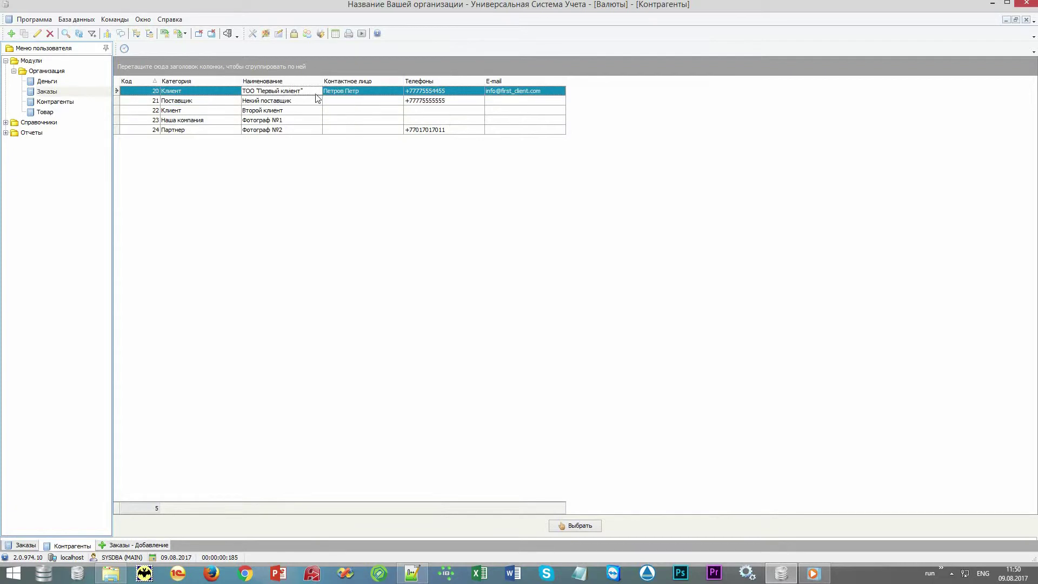
pyautogui.click(344, 101)
pyautogui.hotkey('alt', 'shift')
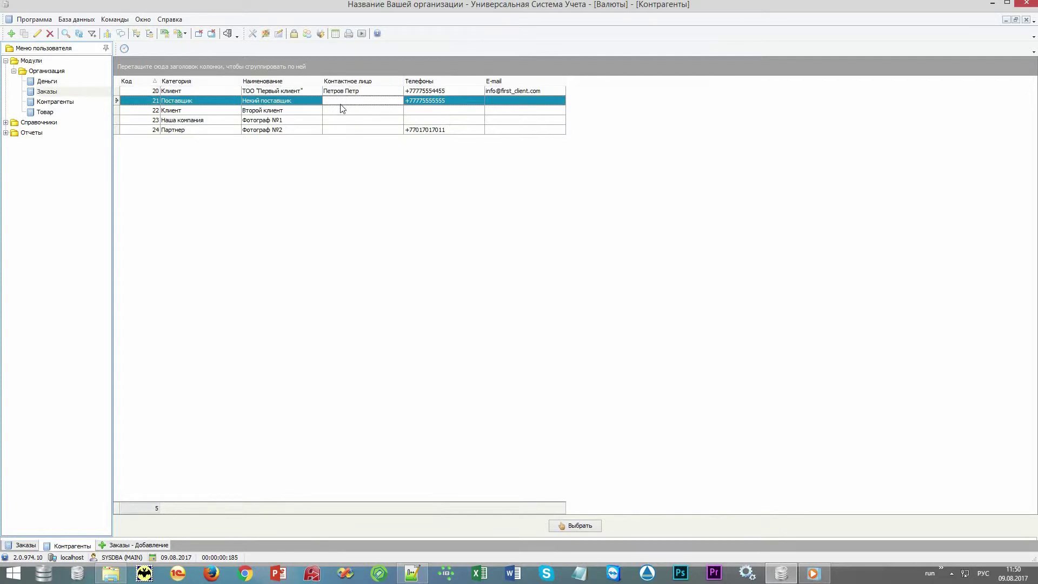
pyautogui.press('Up')
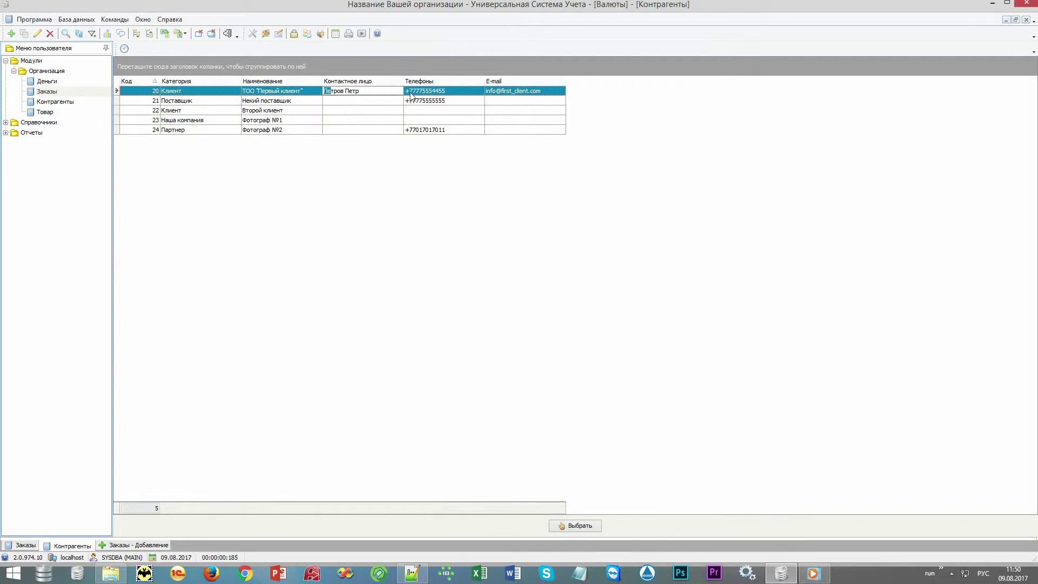
pyautogui.click(433, 95)
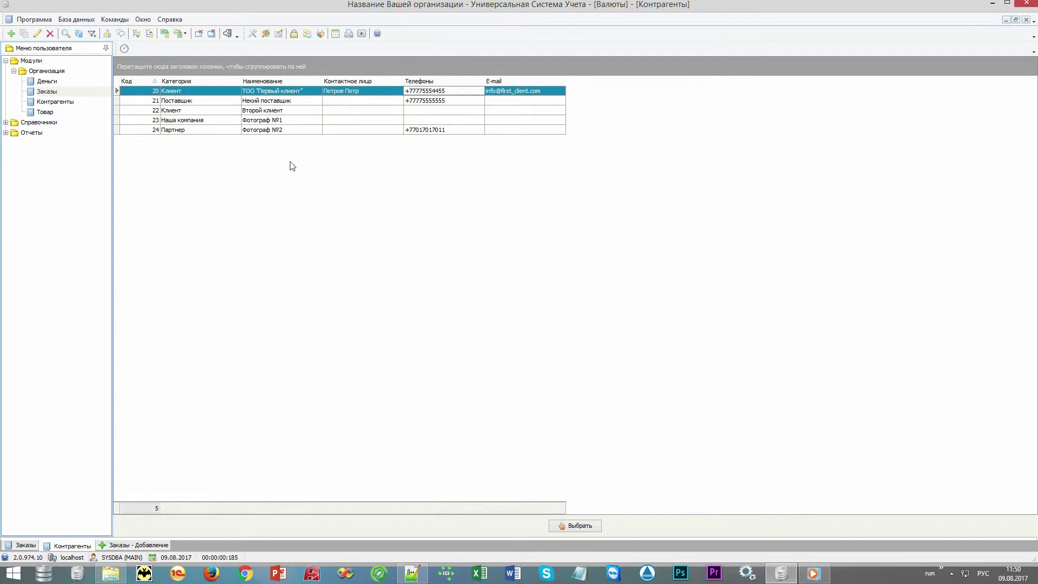
pyautogui.rightClick(323, 159)
pyautogui.click(336, 162)
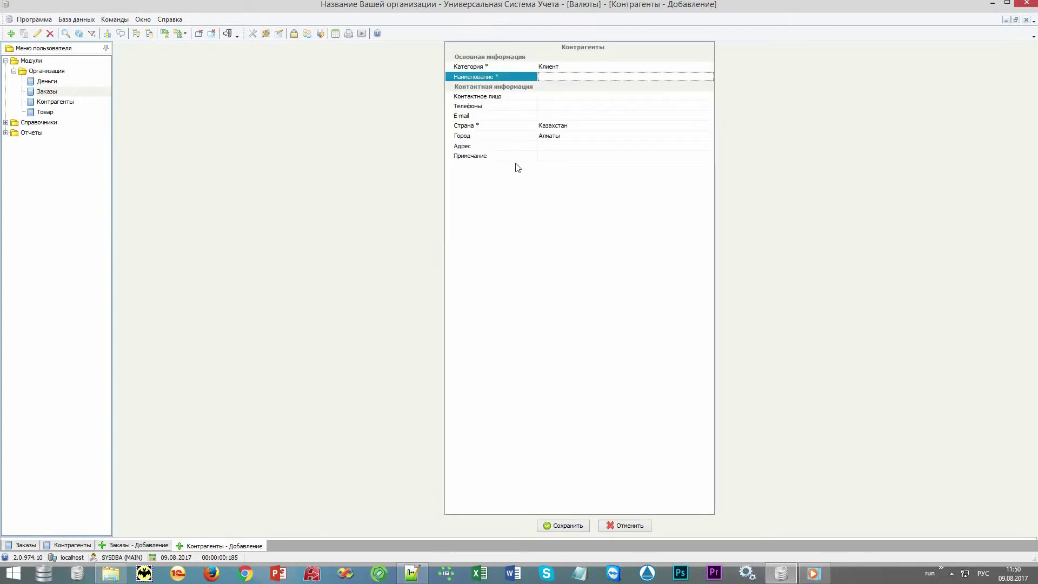
pyautogui.click(640, 522)
# - Choose ТОО "Первый клиент" as the order's client and save the order
pyautogui.doubleClick(316, 95)
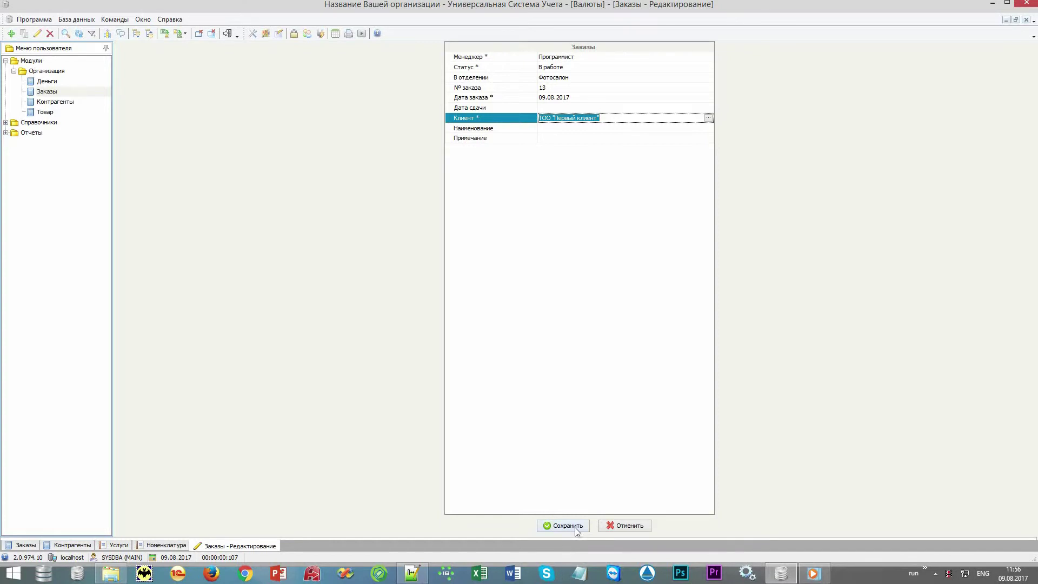
pyautogui.click(557, 525)
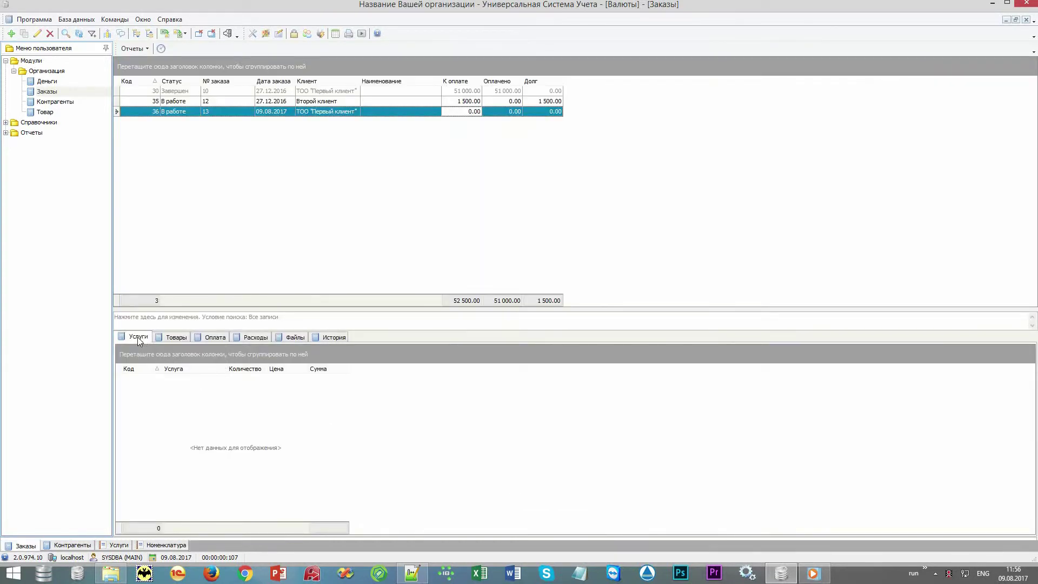
# - Add the service Фотопортрет with quantity 1 to the order, save it and check its sum against the order's amount due
pyautogui.rightClick(243, 431)
pyautogui.click(265, 249)
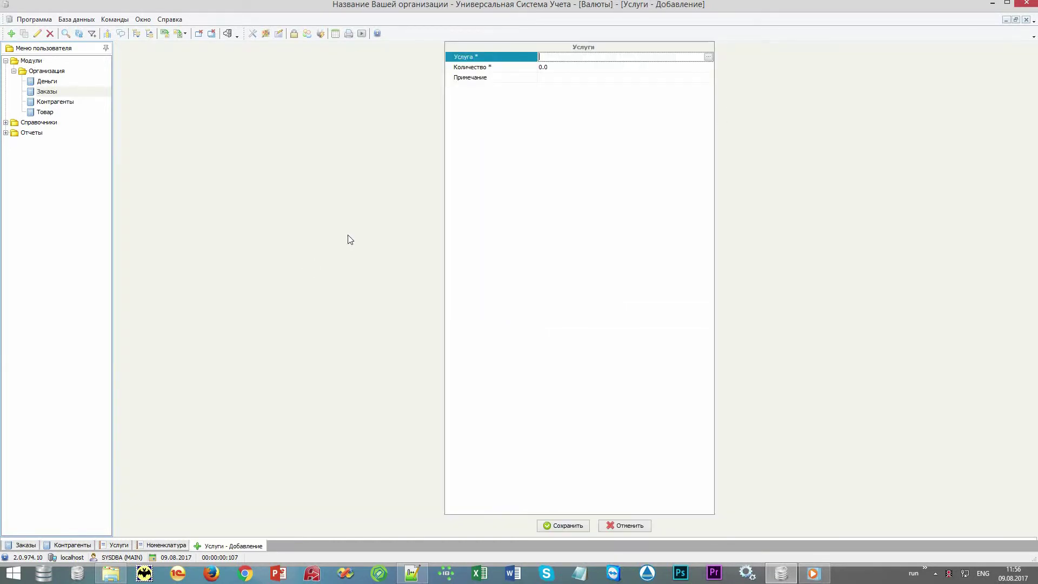
pyautogui.click(708, 57)
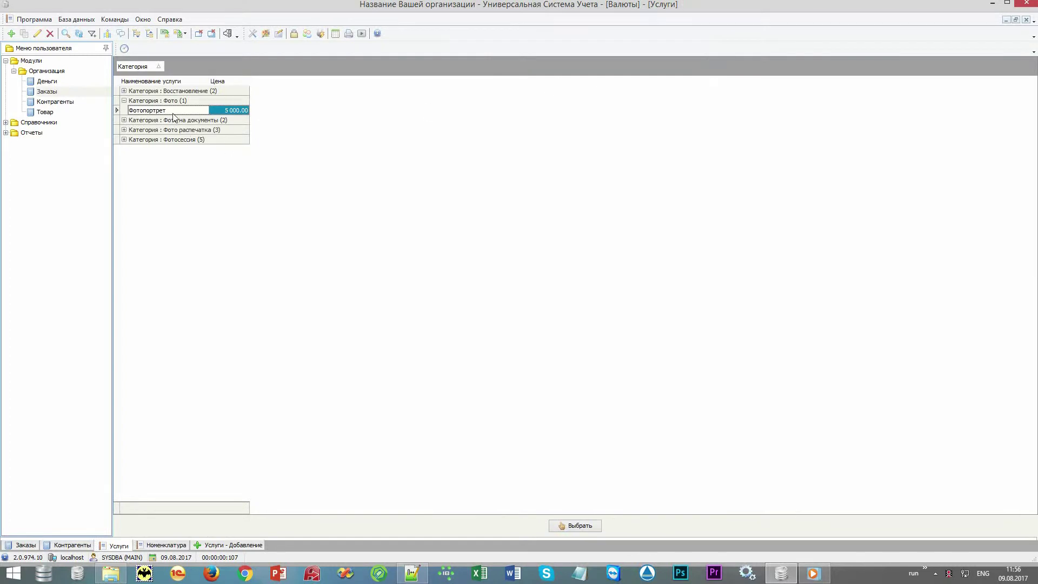
pyautogui.doubleClick(139, 111)
pyautogui.click(547, 67)
pyautogui.write('1')
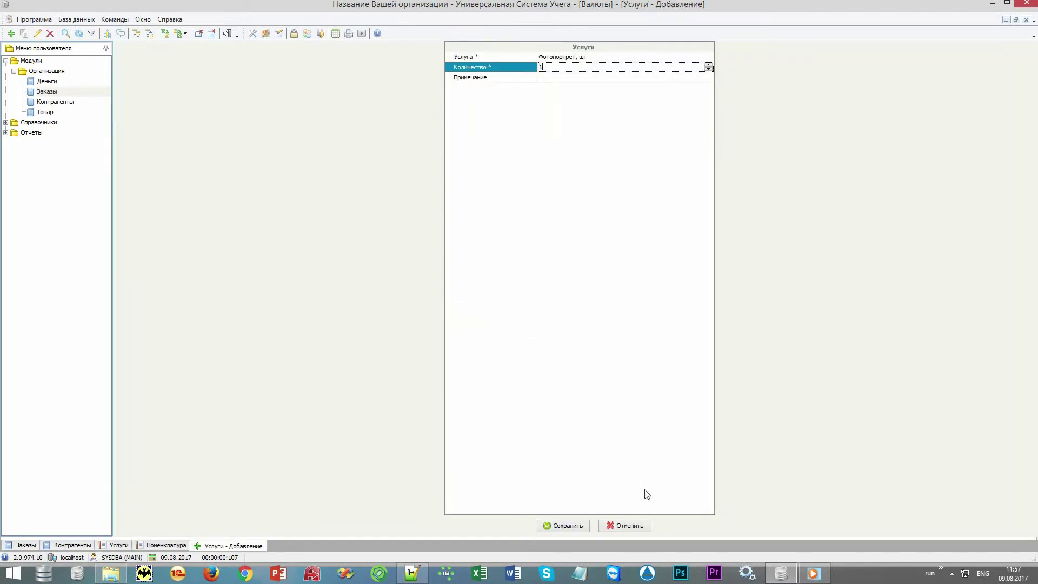
pyautogui.click(568, 524)
pyautogui.click(326, 380)
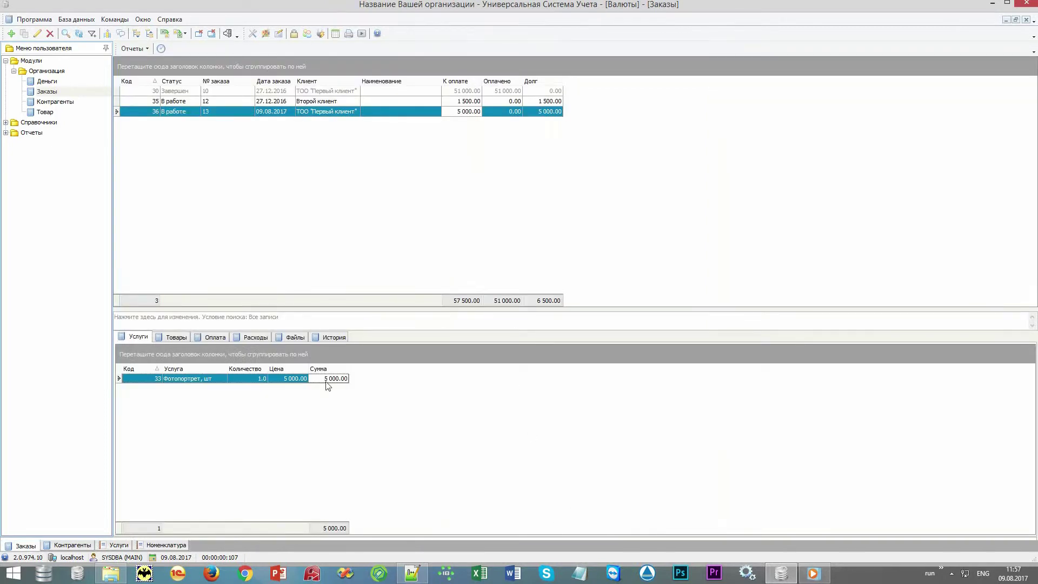
pyautogui.click(459, 112)
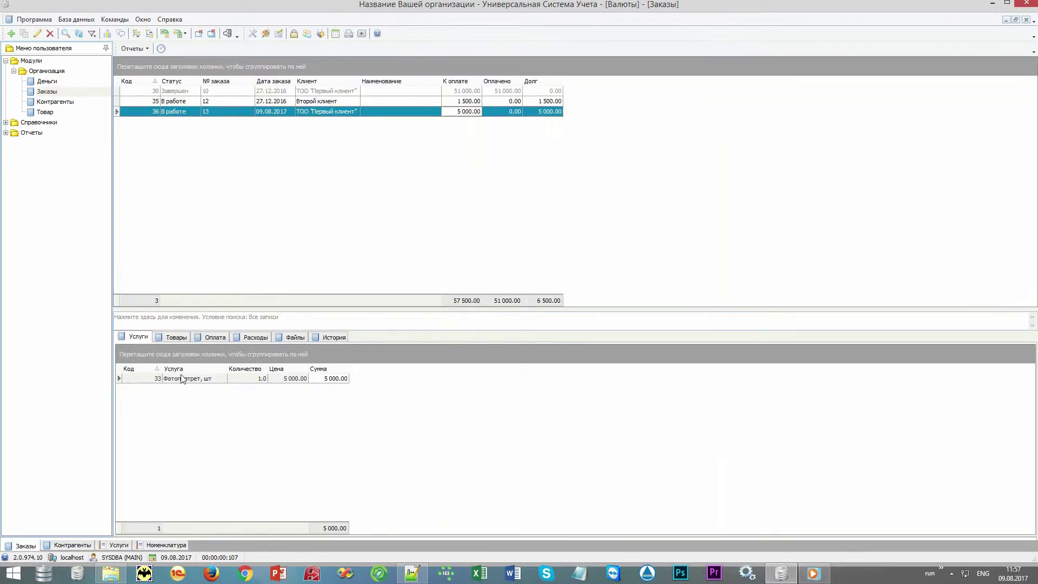
# - Add the product Рамка "Звездочки" from the Фоторамки category to the order's goods with quantity 1 and save it
pyautogui.click(166, 338)
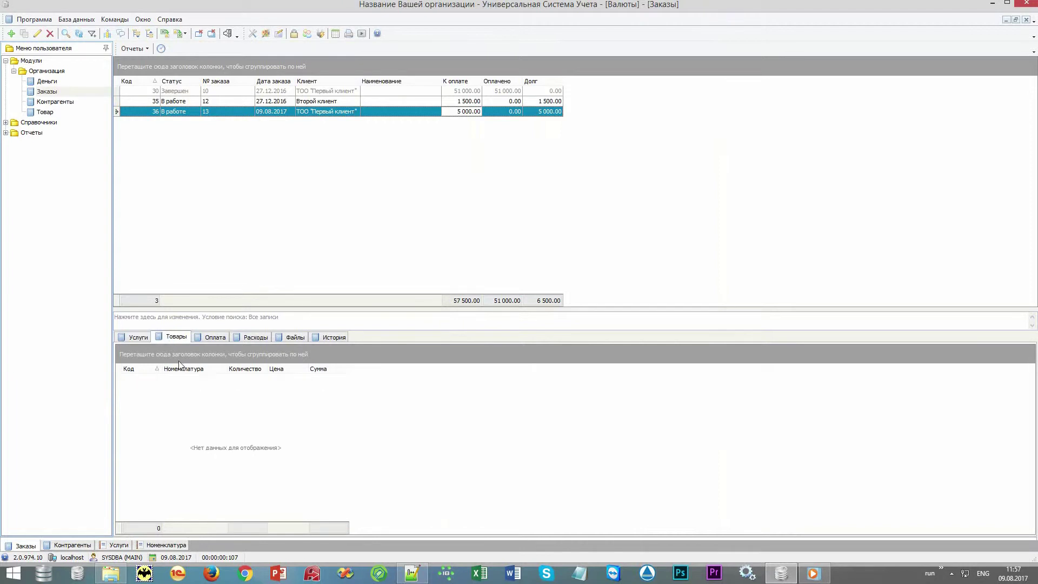
pyautogui.rightClick(219, 414)
pyautogui.click(238, 225)
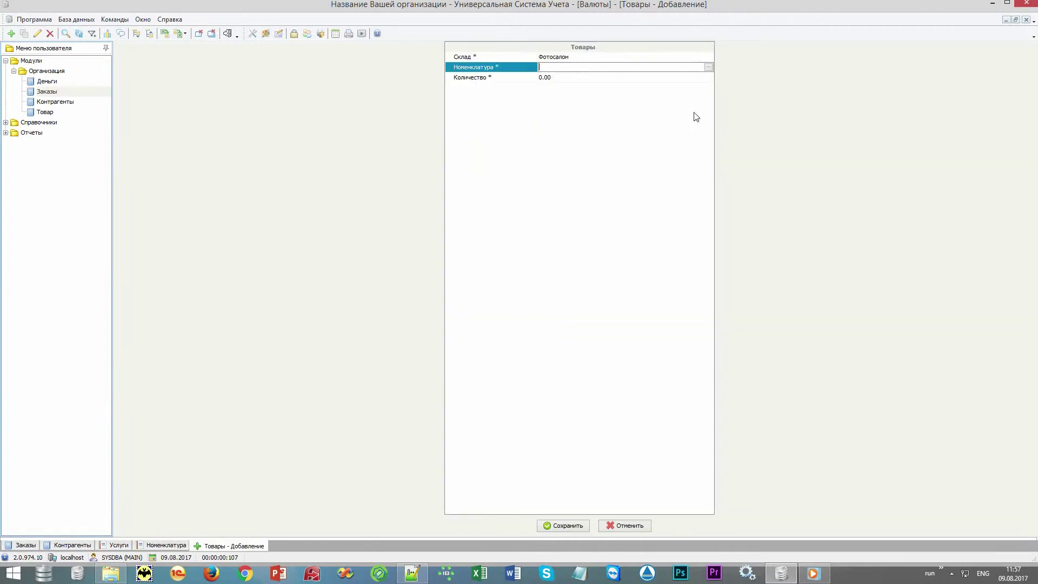
pyautogui.click(708, 66)
pyautogui.doubleClick(135, 130)
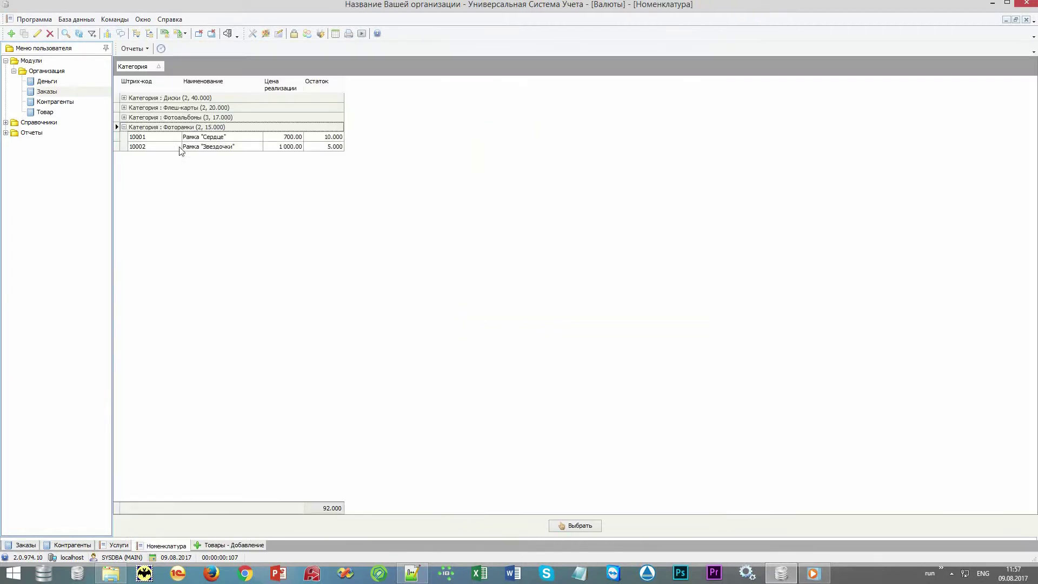
pyautogui.doubleClick(206, 147)
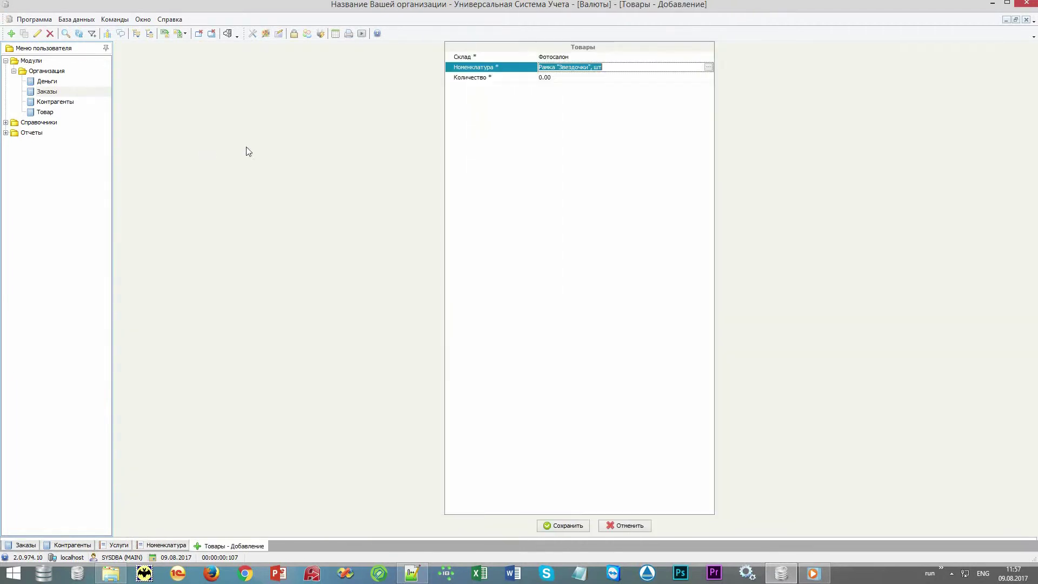
pyautogui.click(549, 77)
pyautogui.write('1')
pyautogui.click(575, 522)
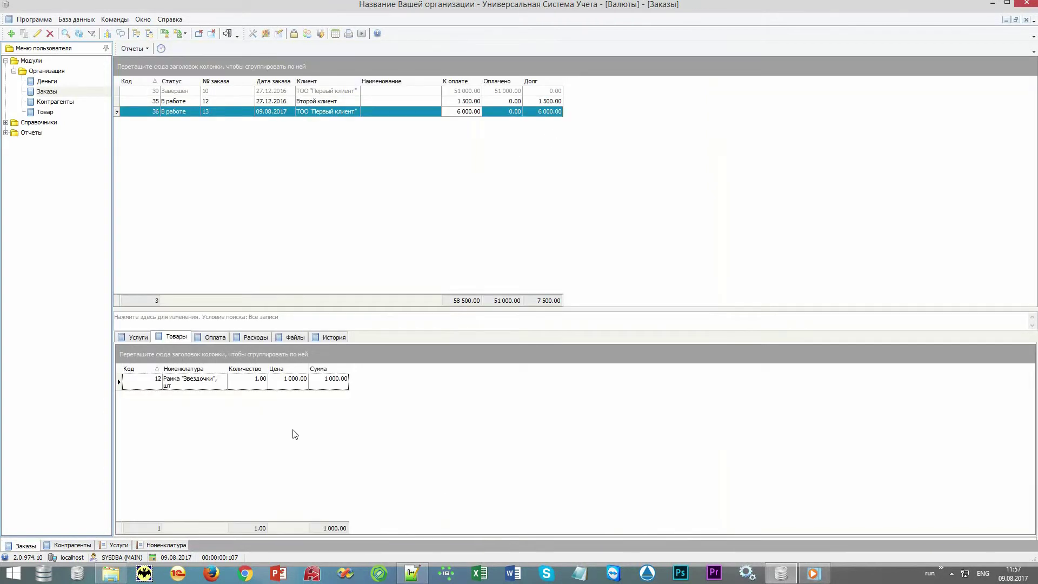
pyautogui.click(295, 337)
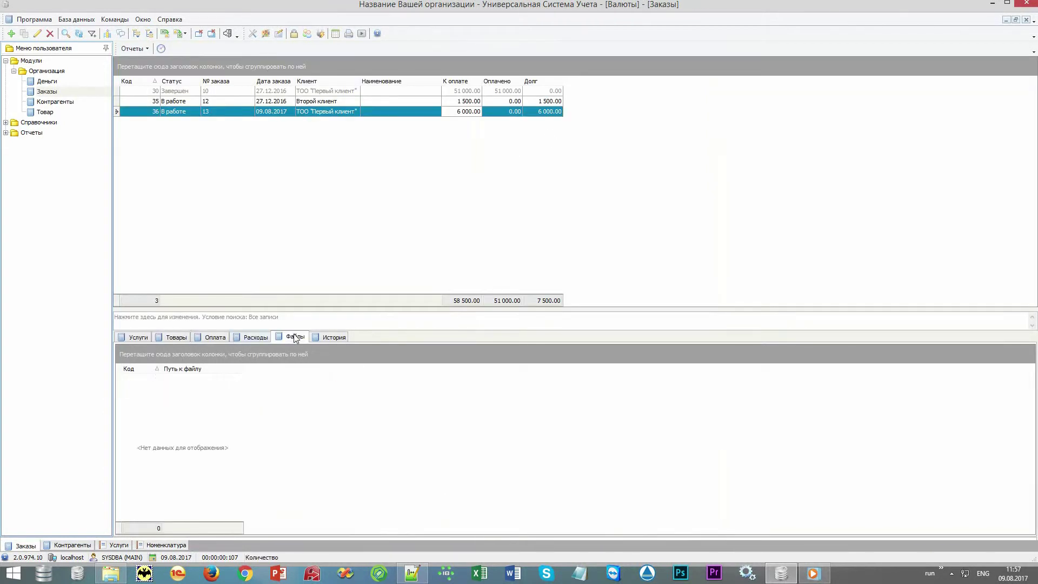
pyautogui.rightClick(202, 400)
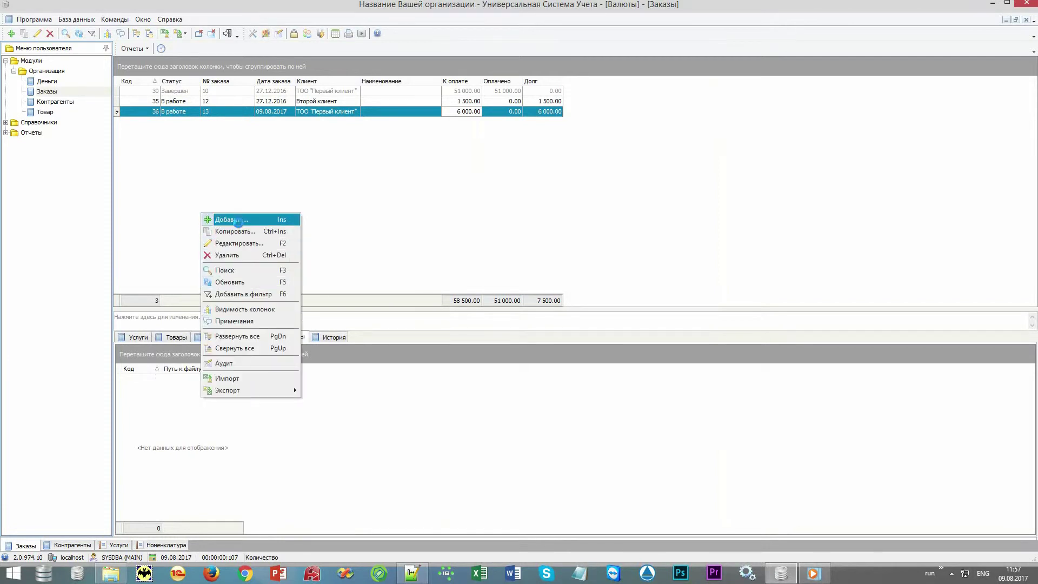
pyautogui.click(238, 221)
pyautogui.click(707, 58)
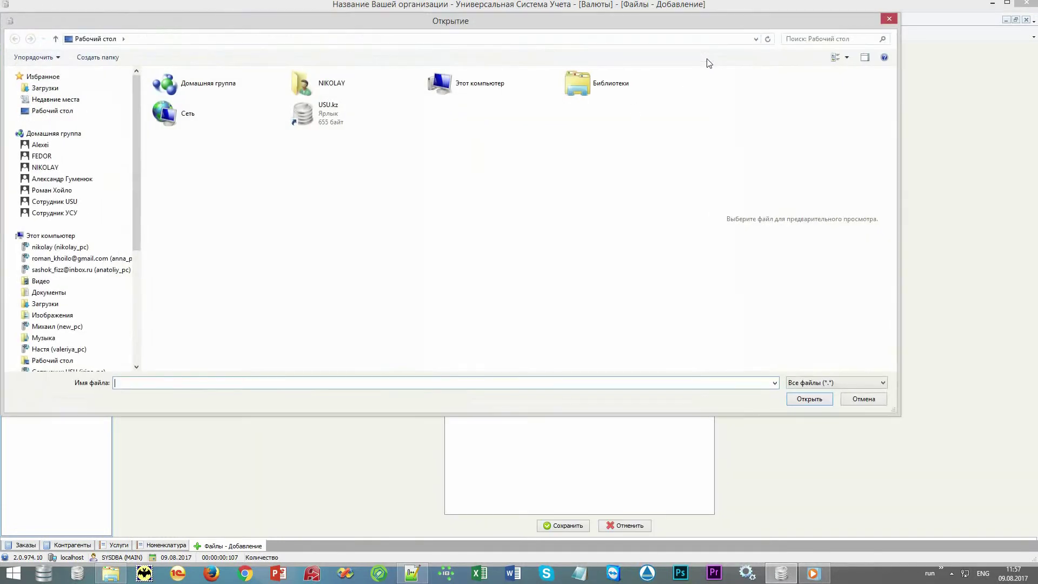
pyautogui.click(865, 400)
pyautogui.click(637, 529)
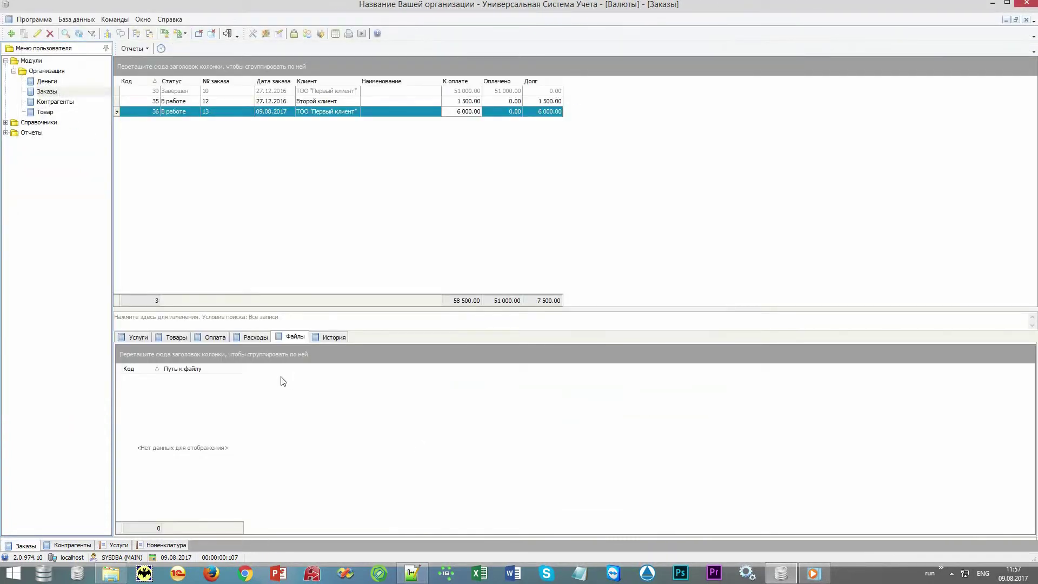
# - Generate the Бланк заказа report for the order, view it and return to the order's amount due
pyautogui.click(128, 50)
pyautogui.click(138, 59)
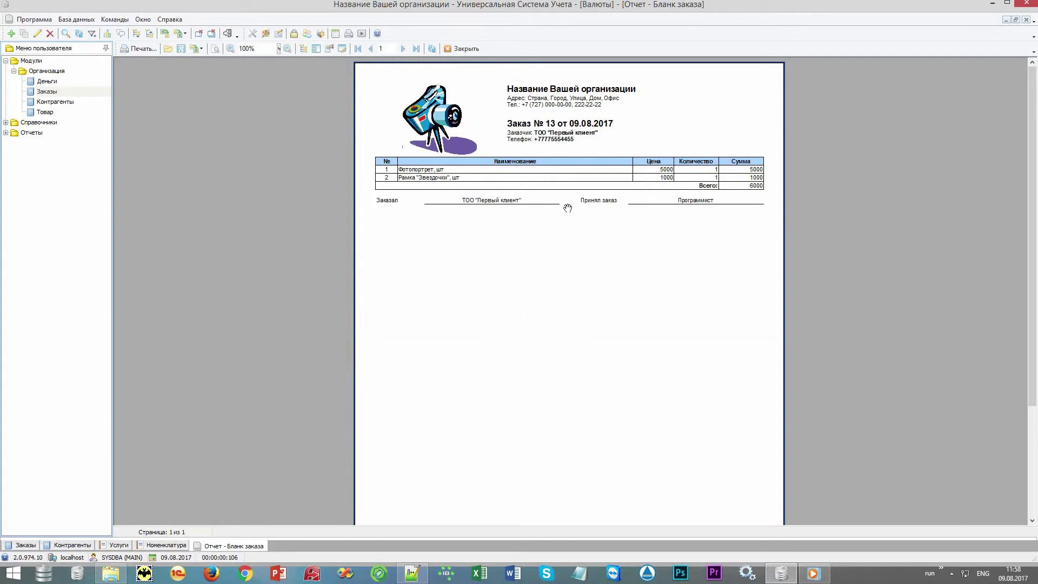
pyautogui.click(459, 49)
pyautogui.click(444, 112)
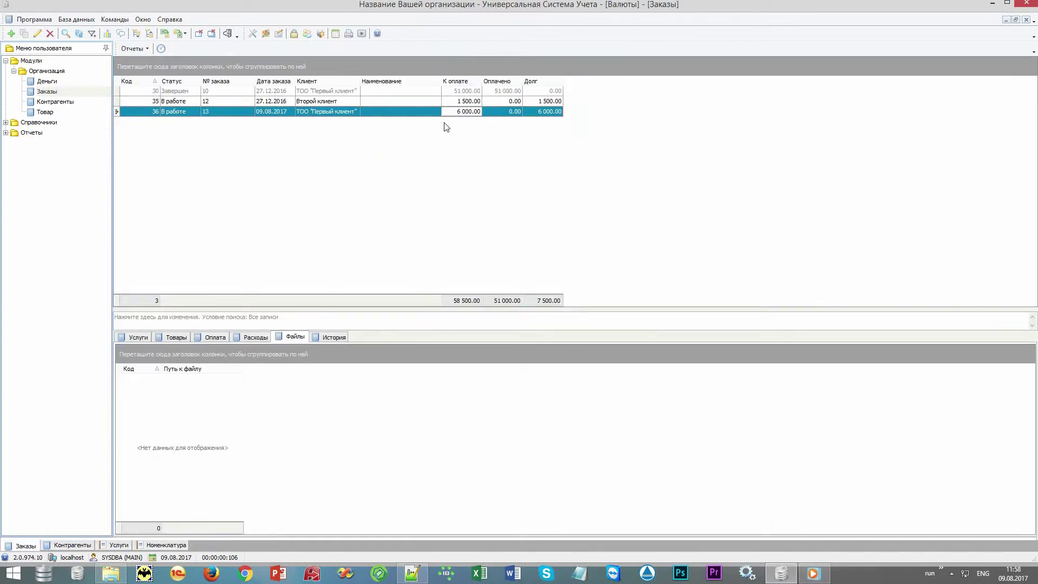
# - Record a payment of 6000 for the order and view its Расходы list
pyautogui.click(217, 338)
pyautogui.rightClick(240, 414)
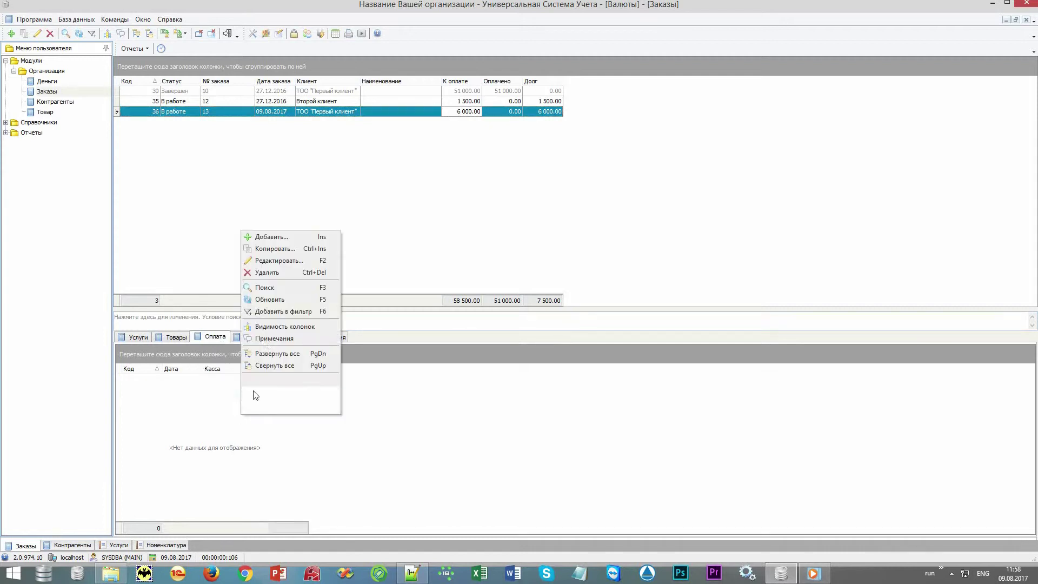
pyautogui.click(273, 237)
pyautogui.write('6000')
pyautogui.click(557, 527)
pyautogui.click(256, 337)
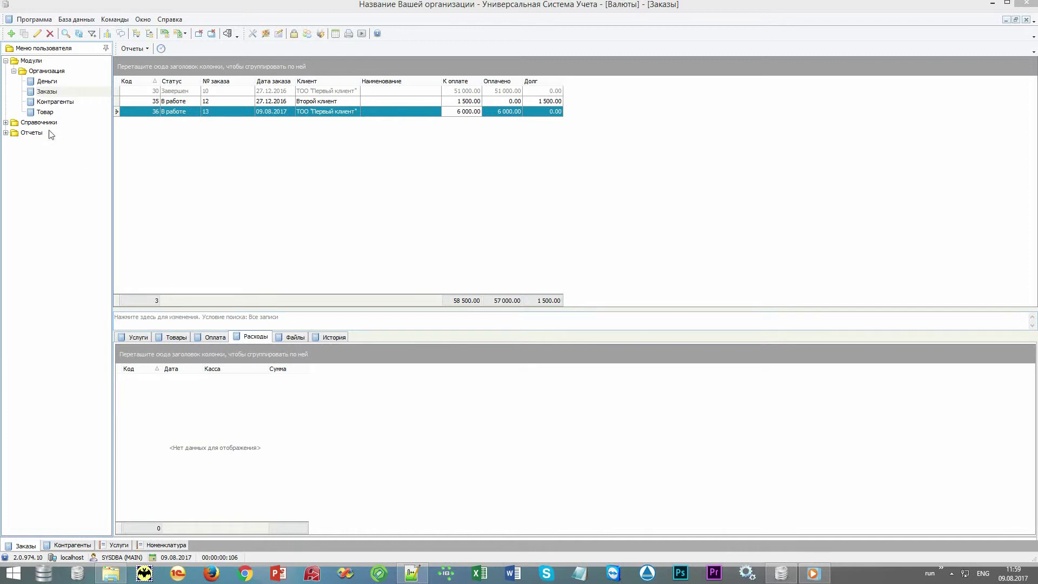
# - Open the Товар module with all records and examine the first invoice's payment amounts, contents and warehouse fields
pyautogui.click(43, 113)
pyautogui.click(520, 525)
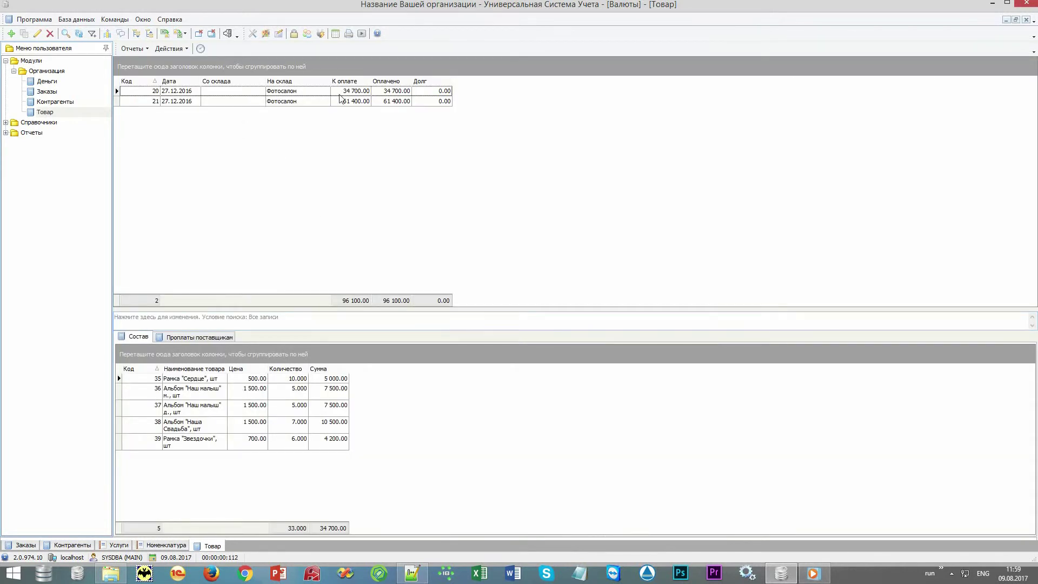
pyautogui.click(388, 96)
pyautogui.click(429, 96)
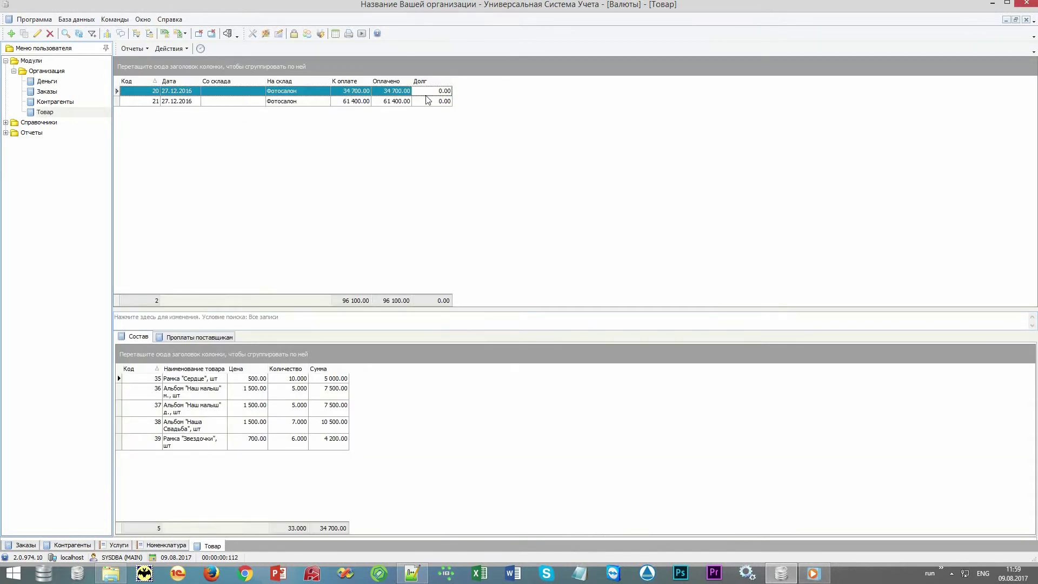
pyautogui.click(192, 392)
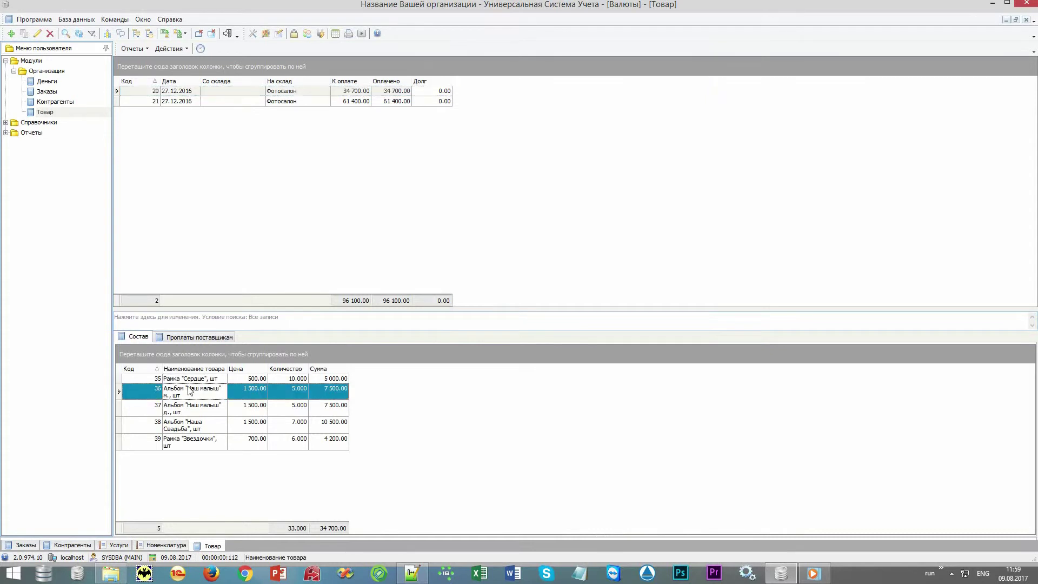
pyautogui.click(228, 92)
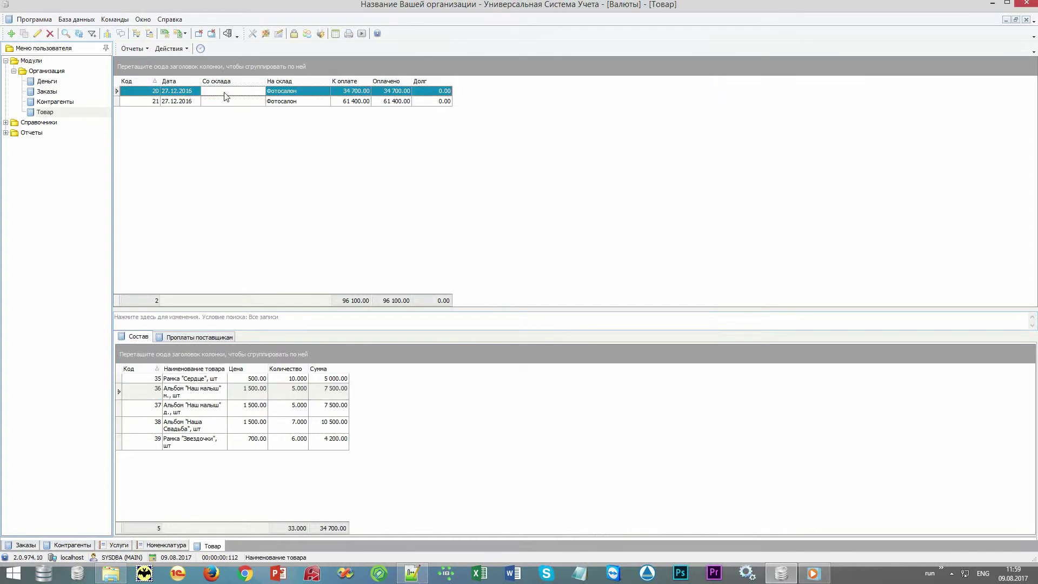
pyautogui.click(290, 90)
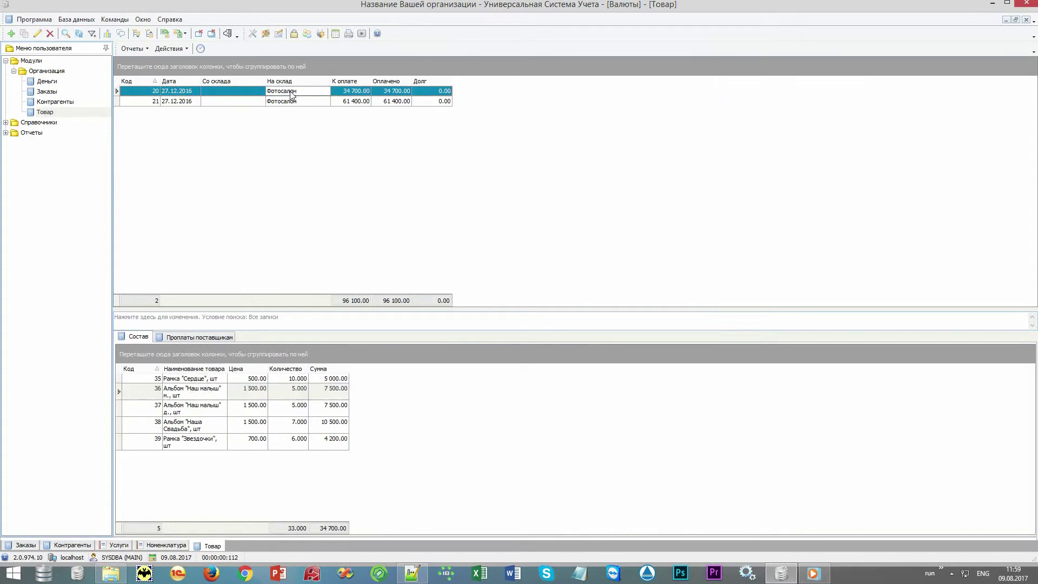
# - Open the Деньги module with all records and examine the money movement entry dated 27.12.2016
pyautogui.click(48, 81)
pyautogui.click(515, 525)
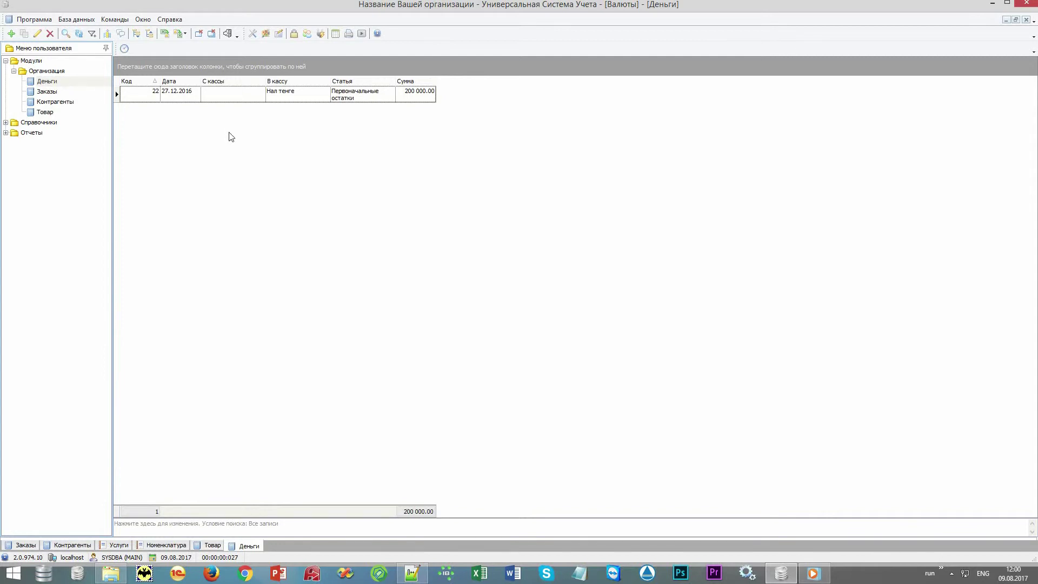
pyautogui.click(180, 100)
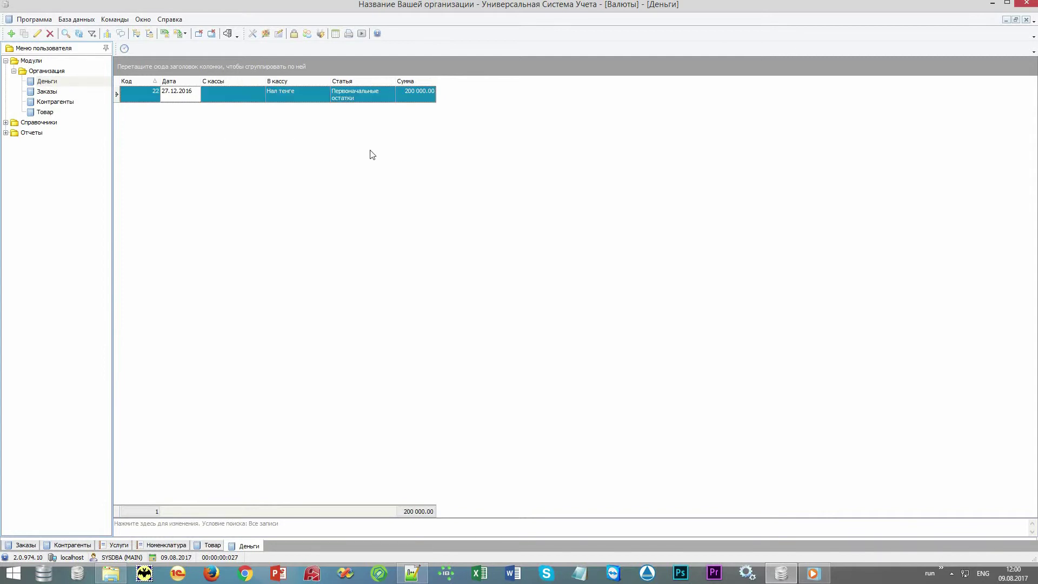
# - Examine the Статья and Сумма fields of the money movement entry
pyautogui.click(350, 96)
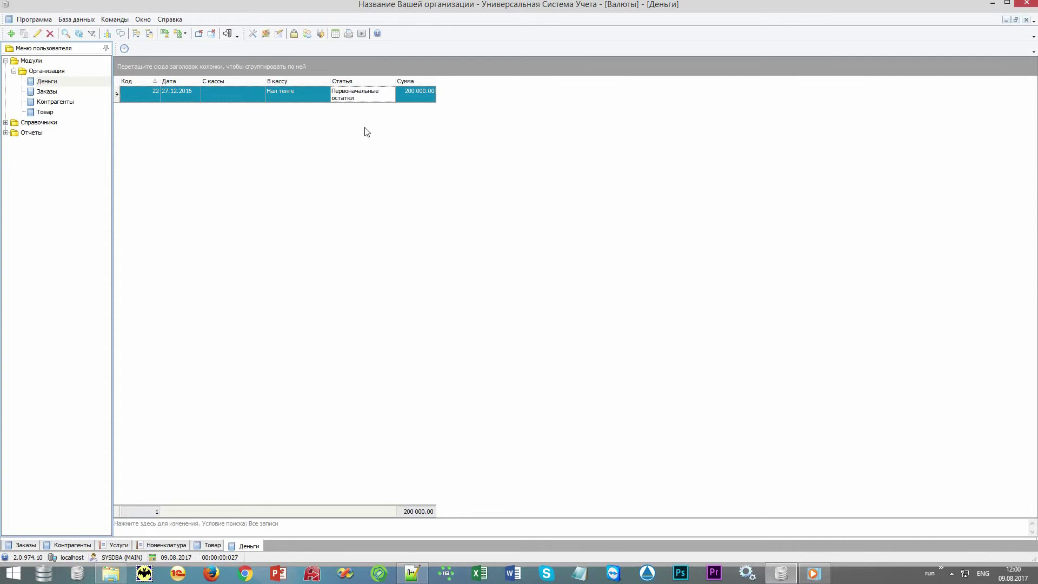
pyautogui.click(417, 98)
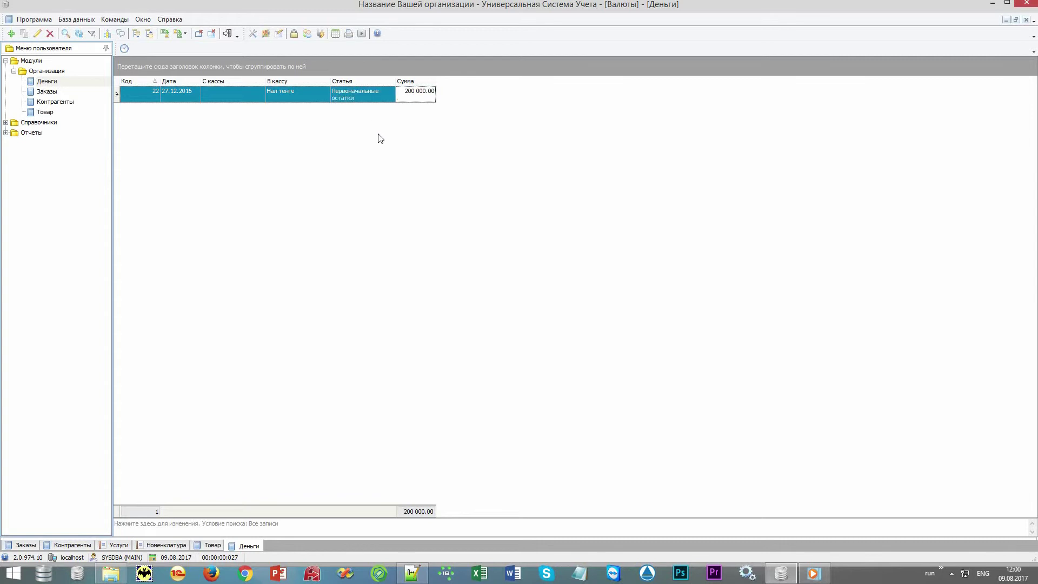
# - Expand the Деньги and Склад report groups and generate the Прибыль report for 01.06.2017 to 09.08.2017
pyautogui.click(30, 133)
pyautogui.click(6, 133)
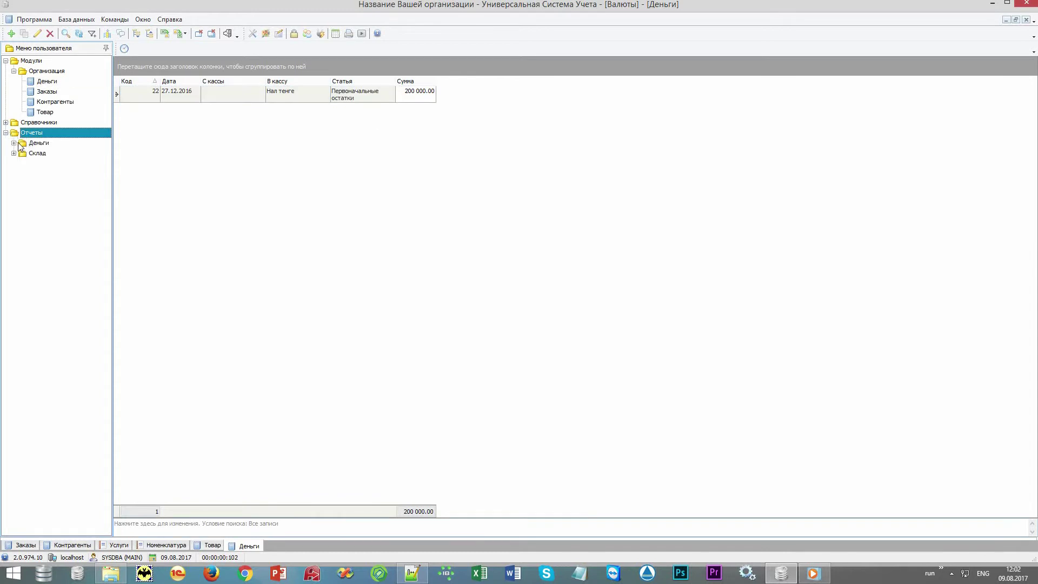
pyautogui.click(14, 142)
pyautogui.click(14, 235)
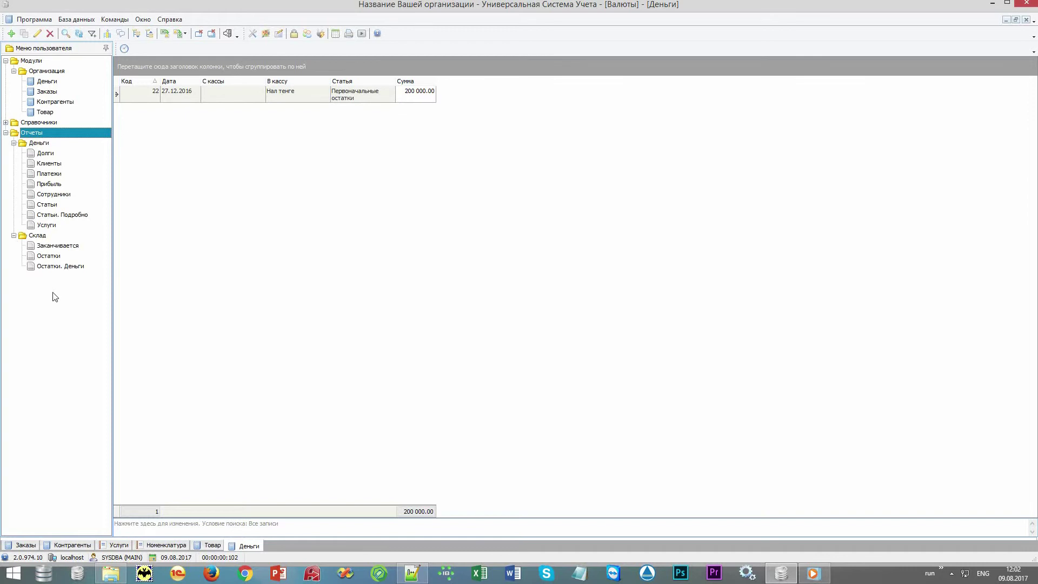
pyautogui.doubleClick(53, 186)
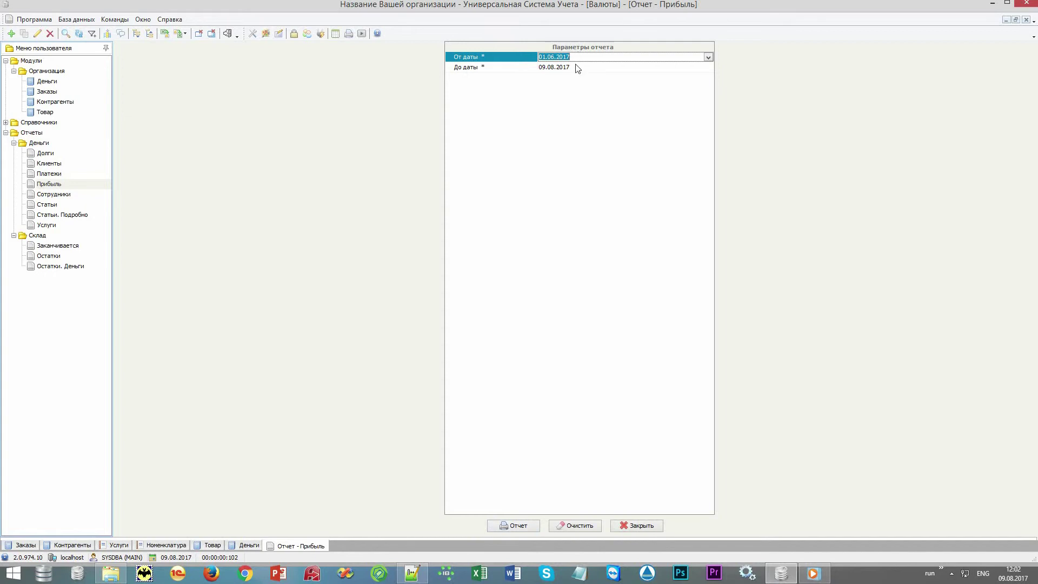
pyautogui.click(525, 527)
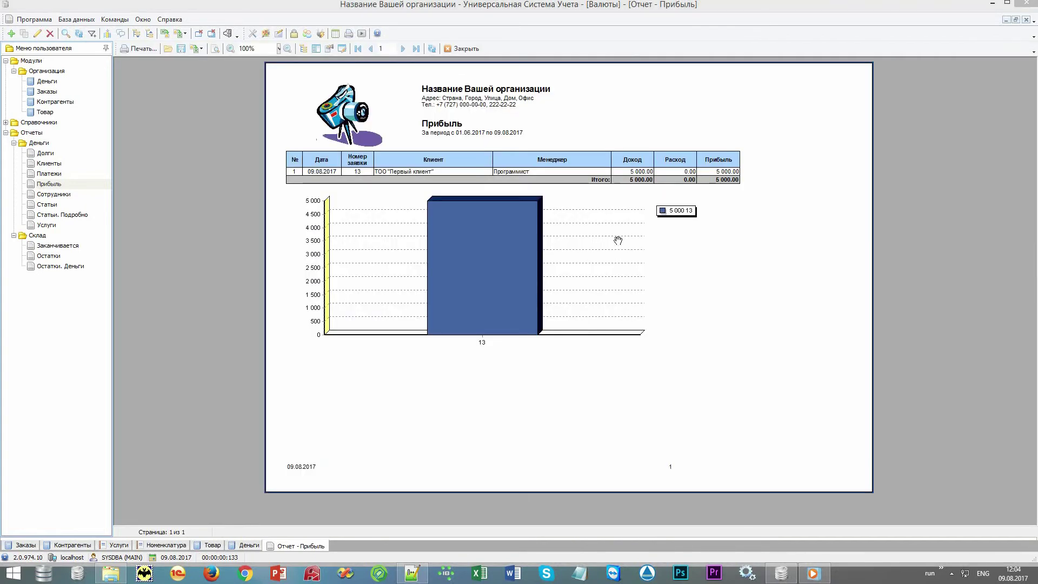
# - Generate the Платежи and Статьи. Подробно reports for the period 01.05.2017 to 09.08.2017
pyautogui.click(58, 174)
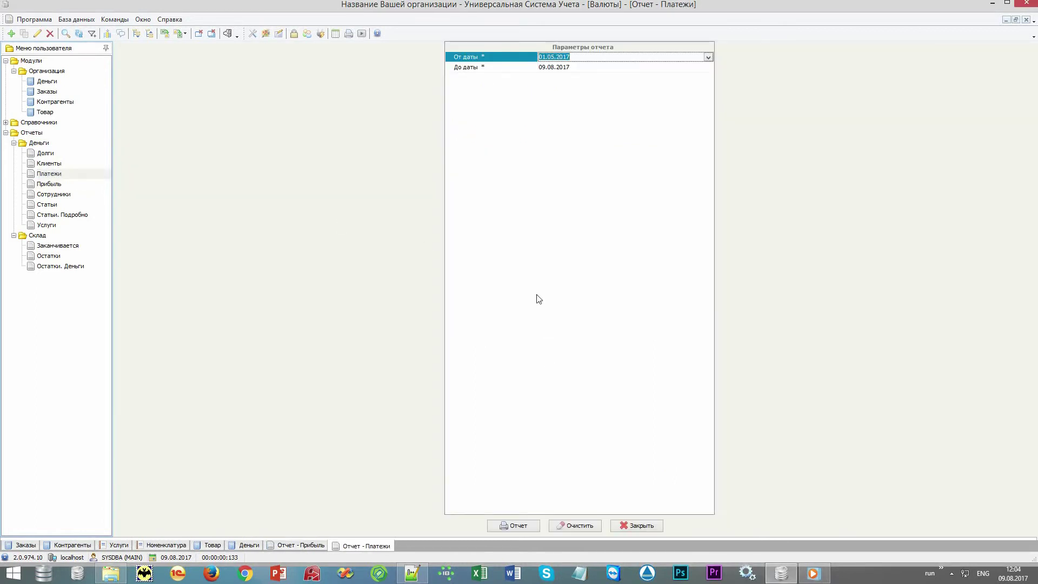
pyautogui.click(518, 526)
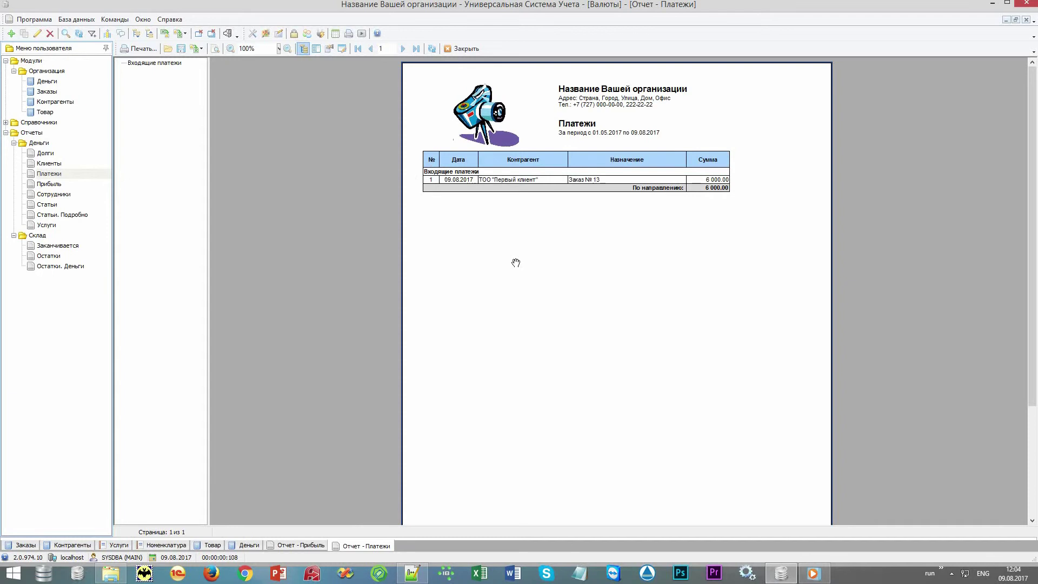
pyautogui.click(85, 215)
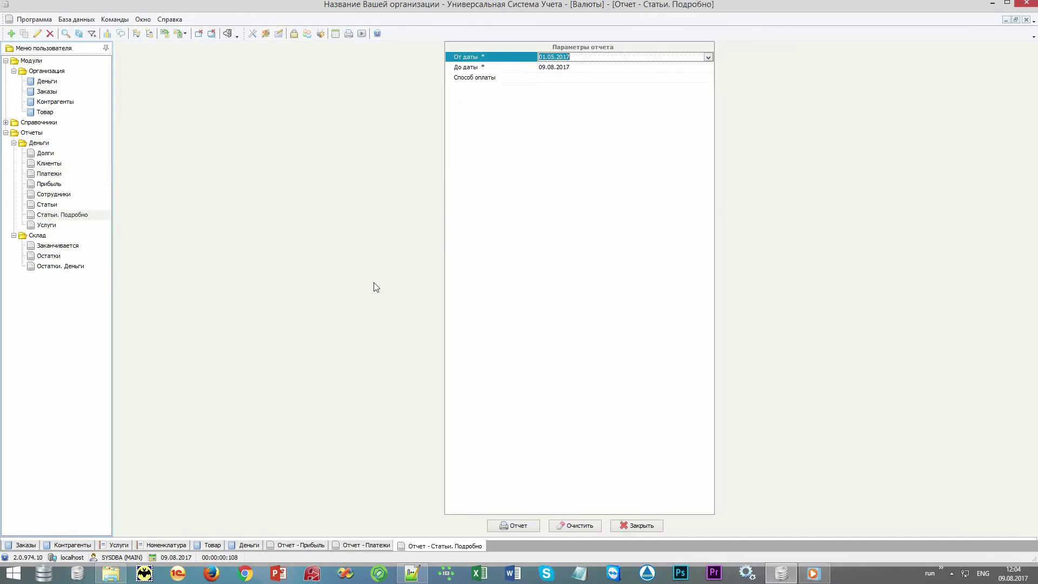
pyautogui.click(518, 526)
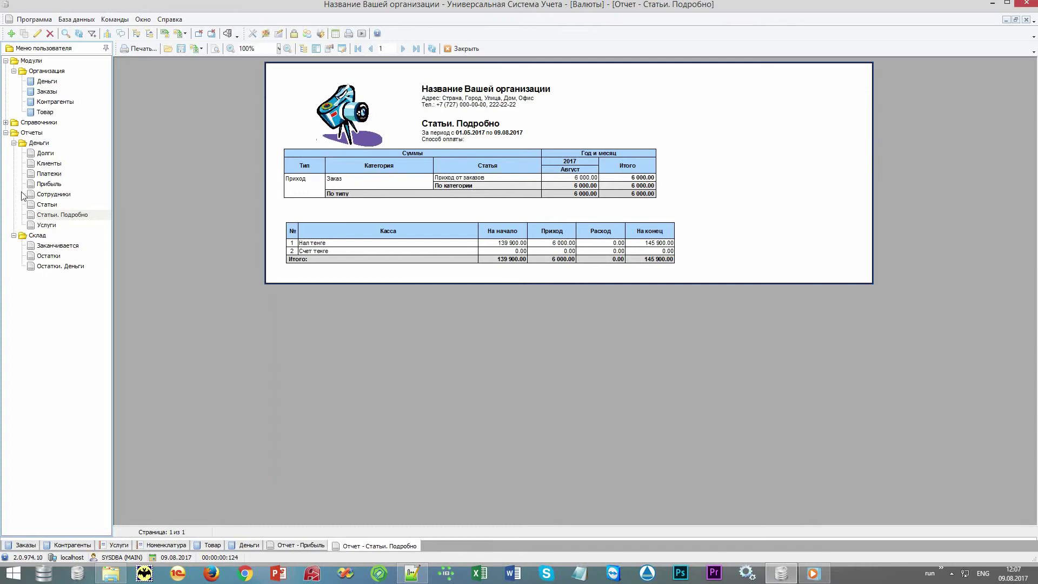
# - Open the Долги report and generate the Клиенты report for 01.08.2017 to 09.08.2017
pyautogui.doubleClick(45, 153)
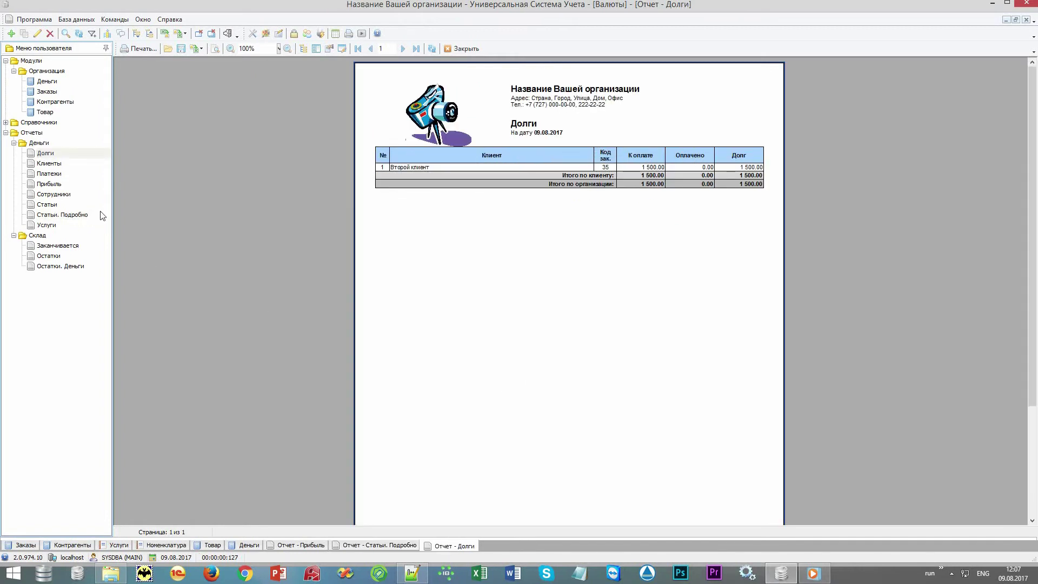
pyautogui.doubleClick(60, 163)
pyautogui.click(520, 527)
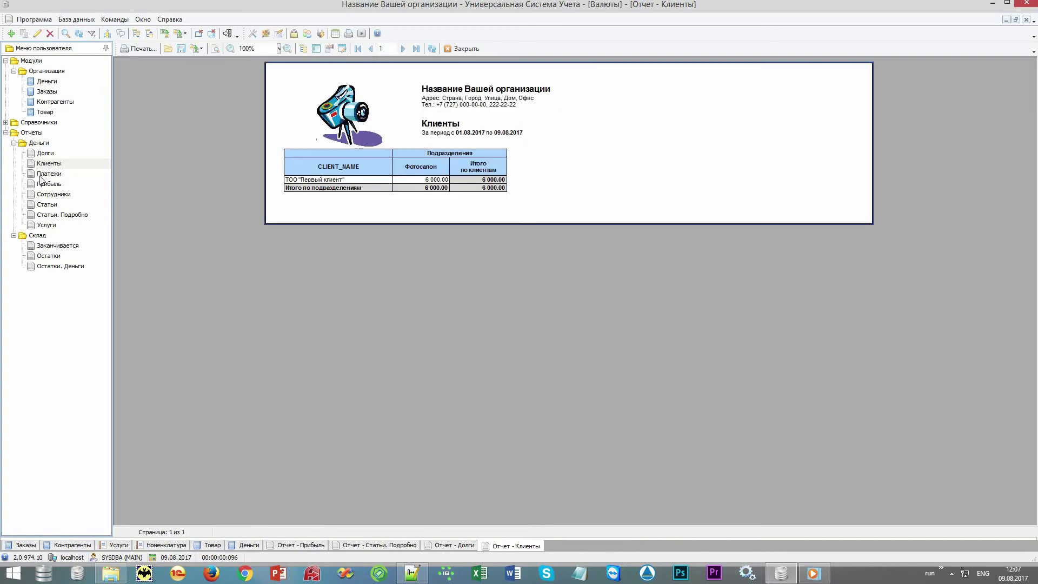
# - Generate the Сотрудники and Услуги reports for the period 01.06.2017 to 09.08.2017
pyautogui.doubleClick(47, 195)
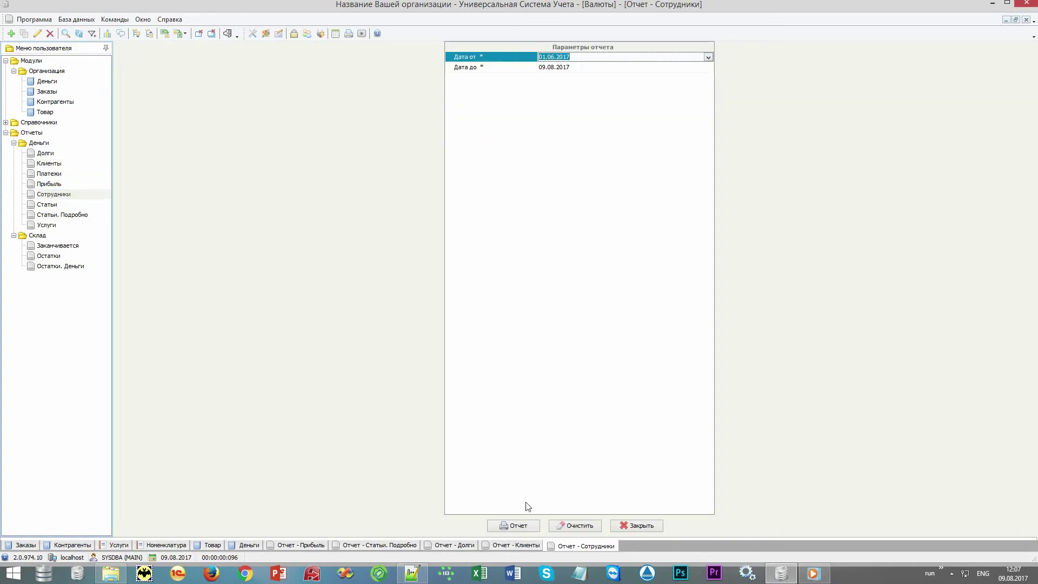
pyautogui.click(520, 526)
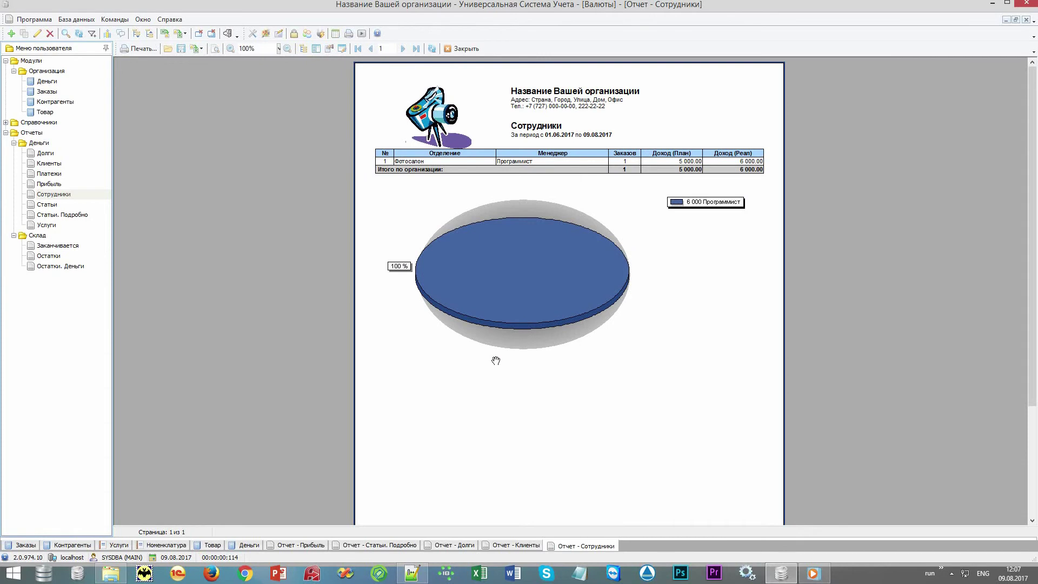
pyautogui.doubleClick(45, 226)
pyautogui.click(519, 525)
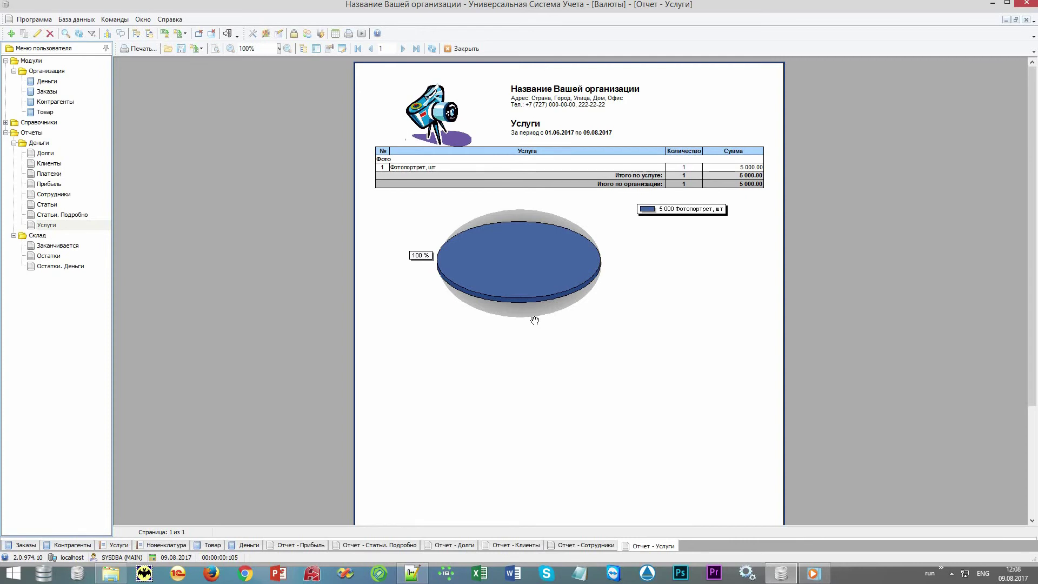
# - View the Заканчивается stock report and generate the Остатки report for 01.05.2017 to 09.08.2017 without department or category filters
pyautogui.doubleClick(65, 246)
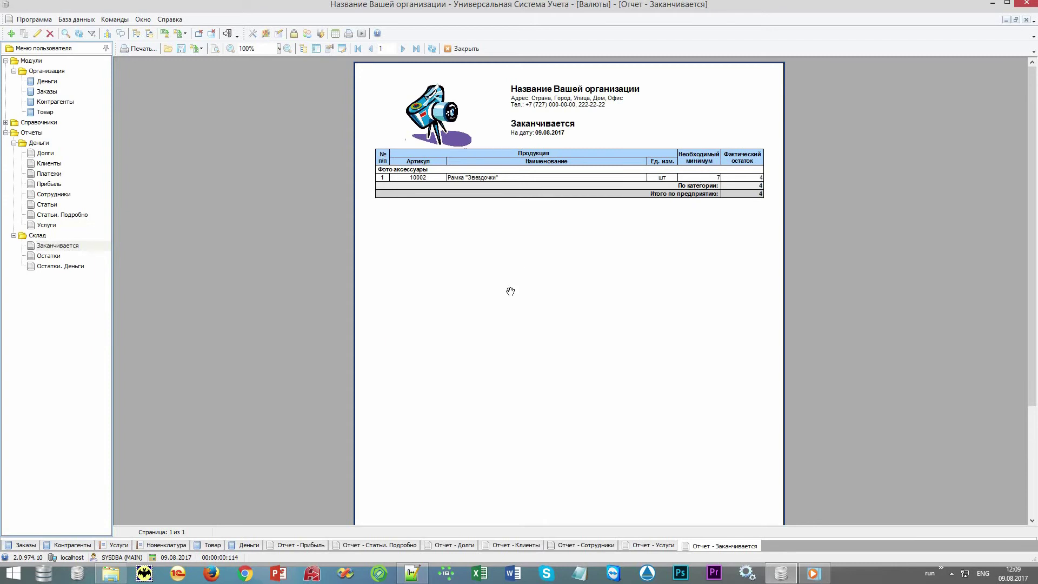
pyautogui.doubleClick(48, 255)
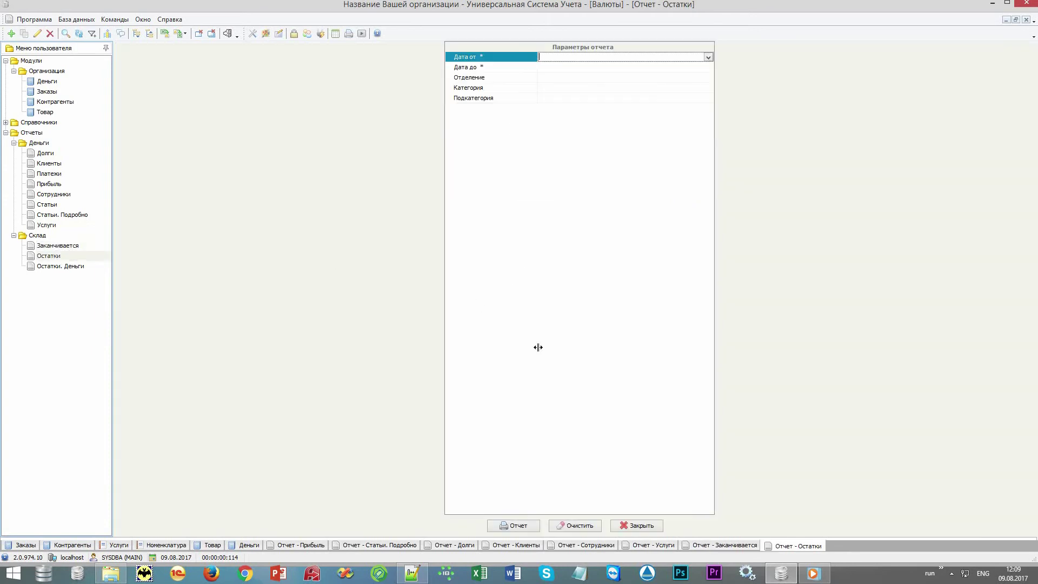
pyautogui.click(707, 56)
pyautogui.click(553, 66)
pyautogui.click(554, 66)
pyautogui.click(554, 66)
pyautogui.click(563, 93)
pyautogui.click(707, 67)
pyautogui.click(566, 149)
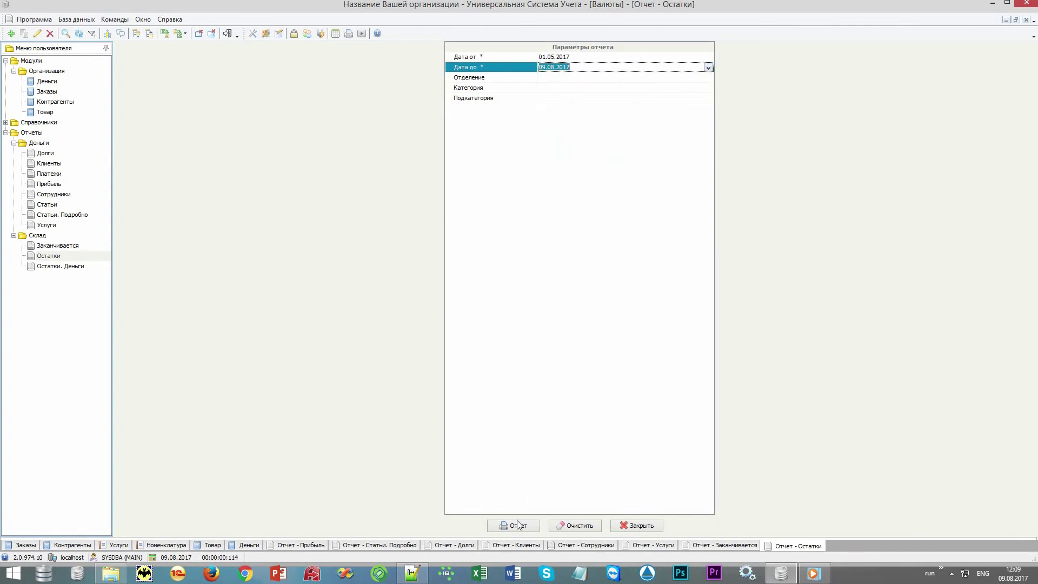
pyautogui.click(517, 524)
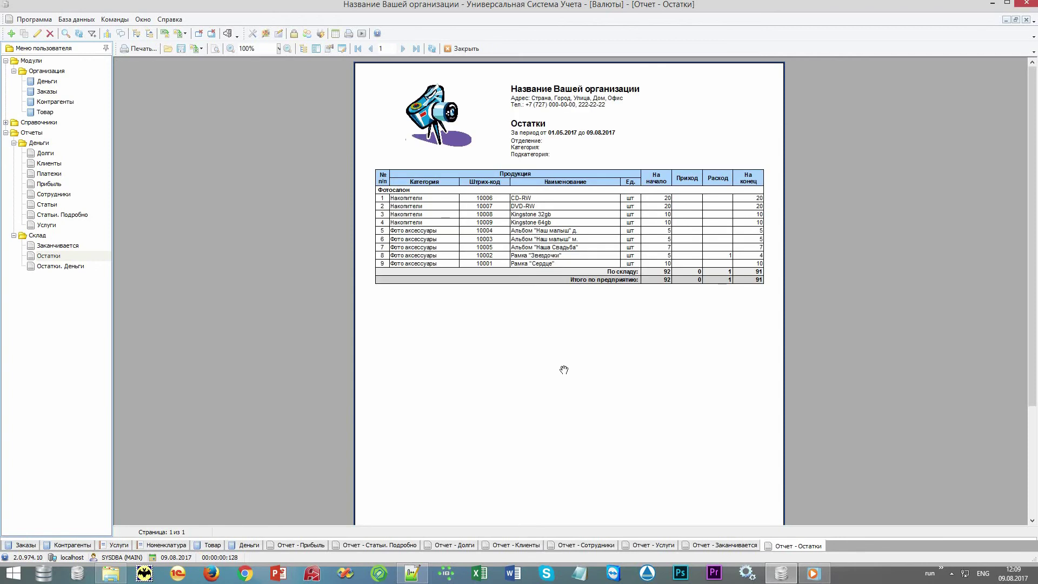
pyautogui.click(54, 272)
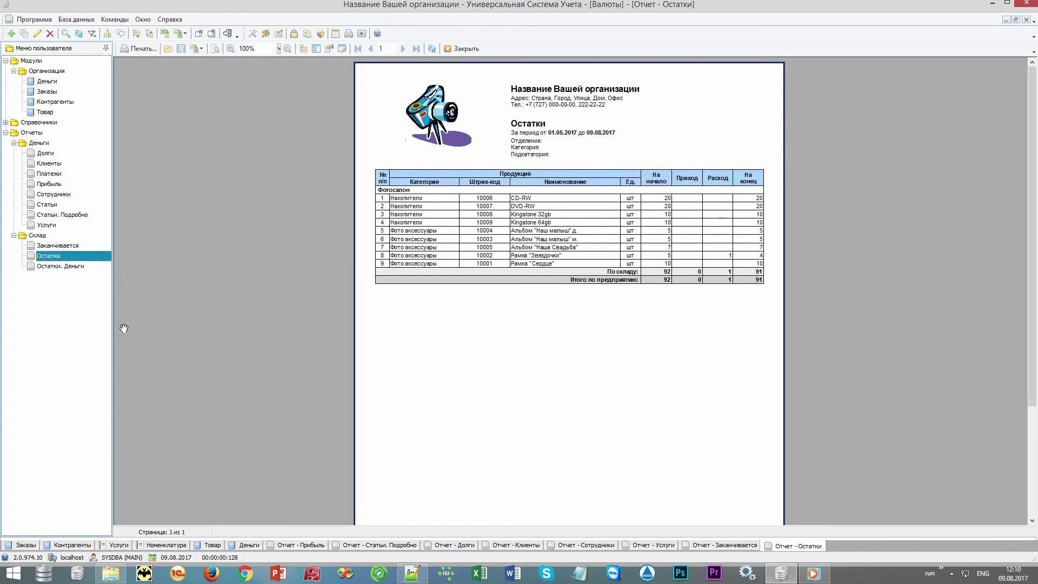
# - Close all open module and report windows and collapse the whole user menu tree
pyautogui.rightClick(787, 547)
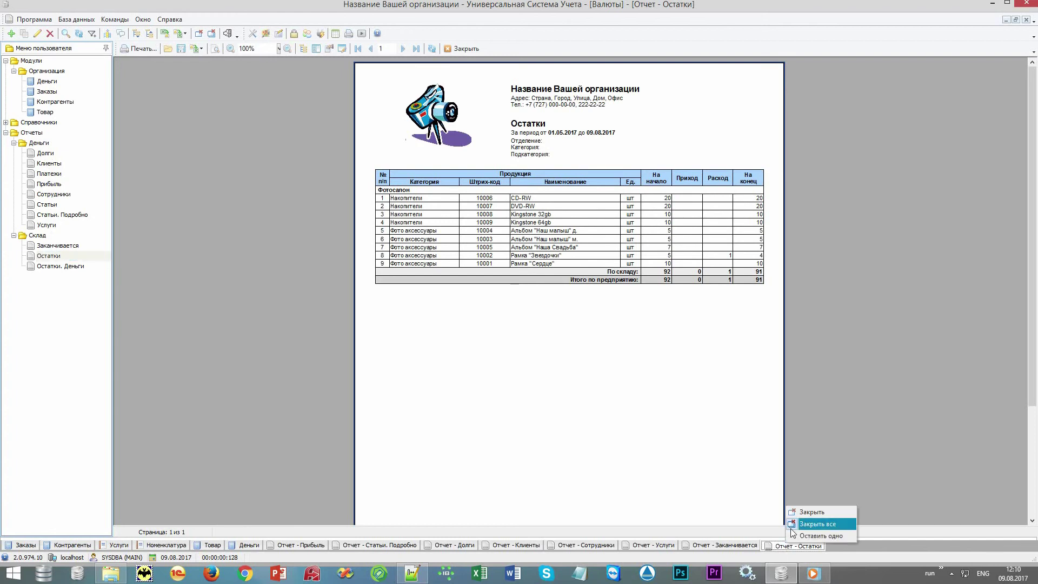
pyautogui.click(790, 528)
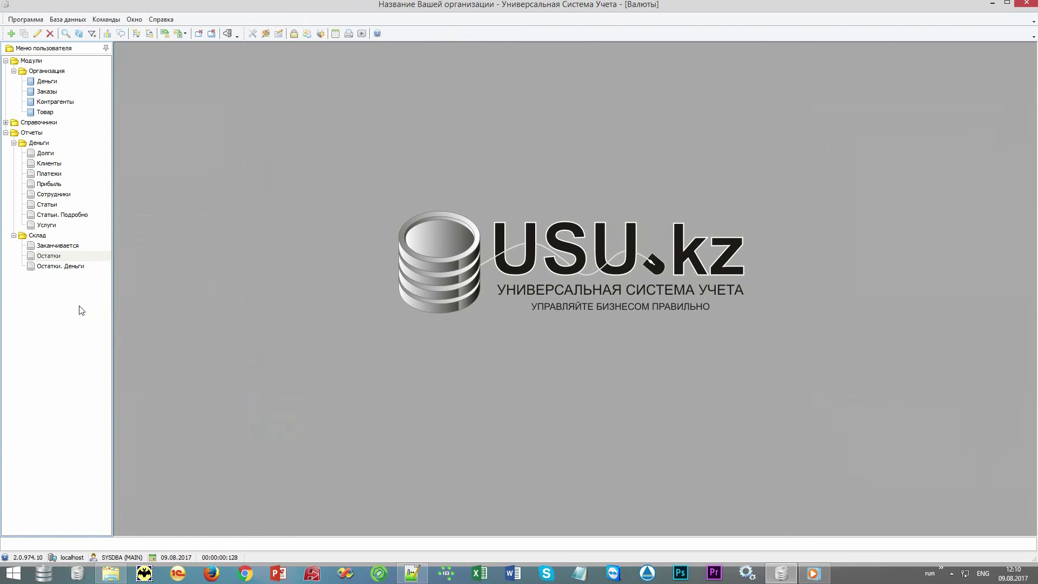
pyautogui.click(75, 310)
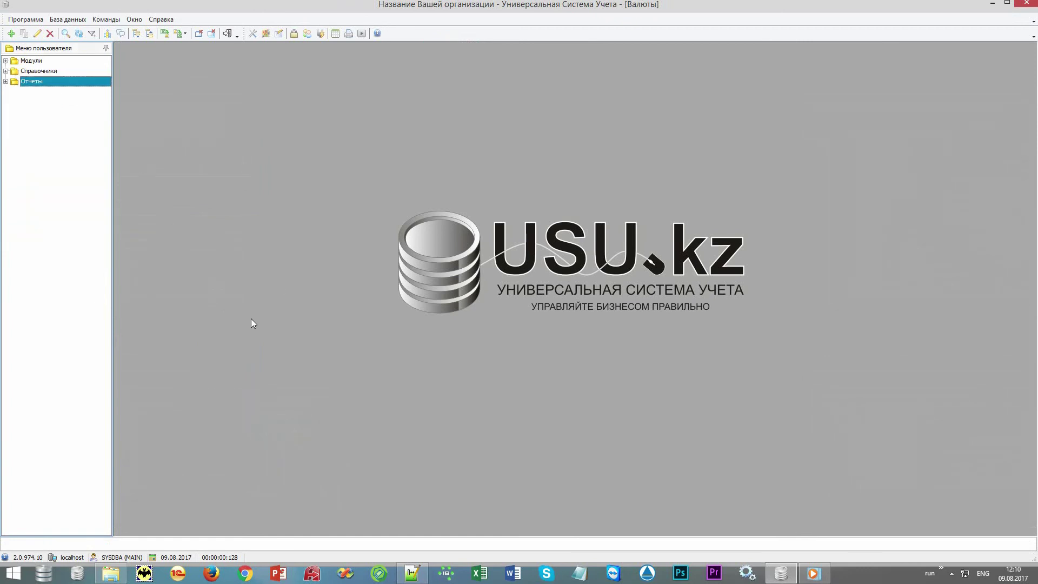